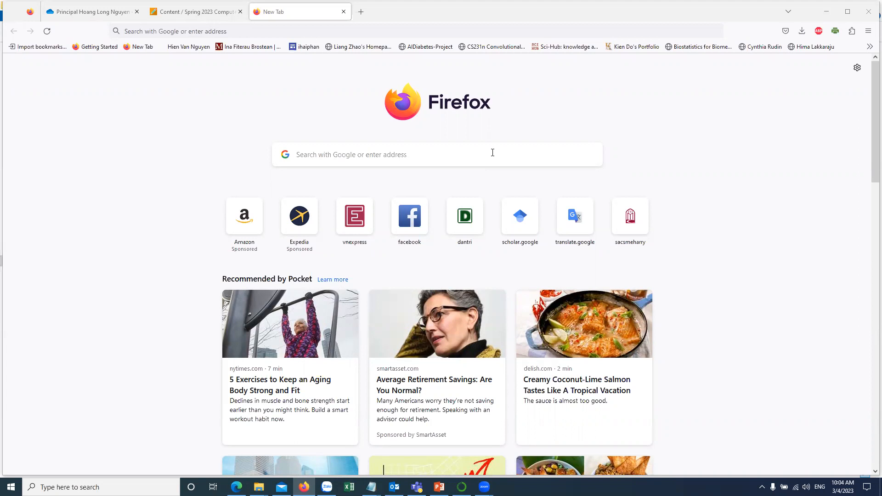
- Search the web for "google collab" and open the Welcome To Colaboratory result
{"action": "left_click", "coordinate": [493, 153]}
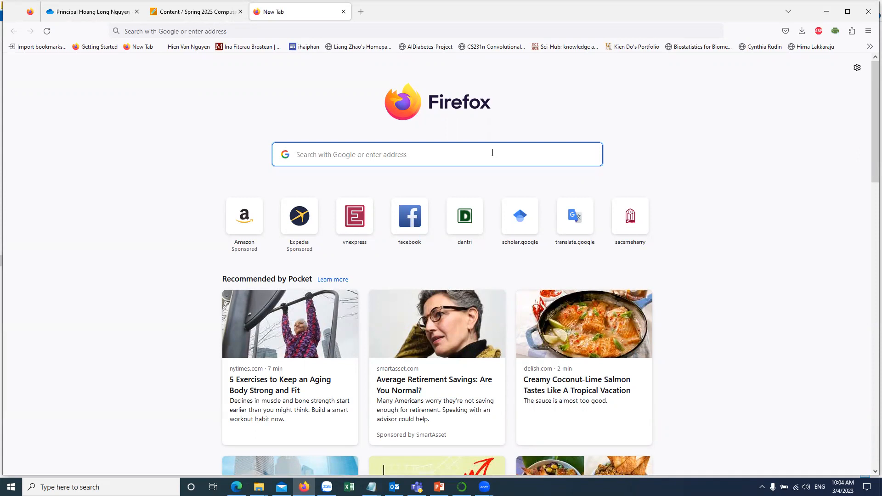
{"action": "type", "text": "google"}
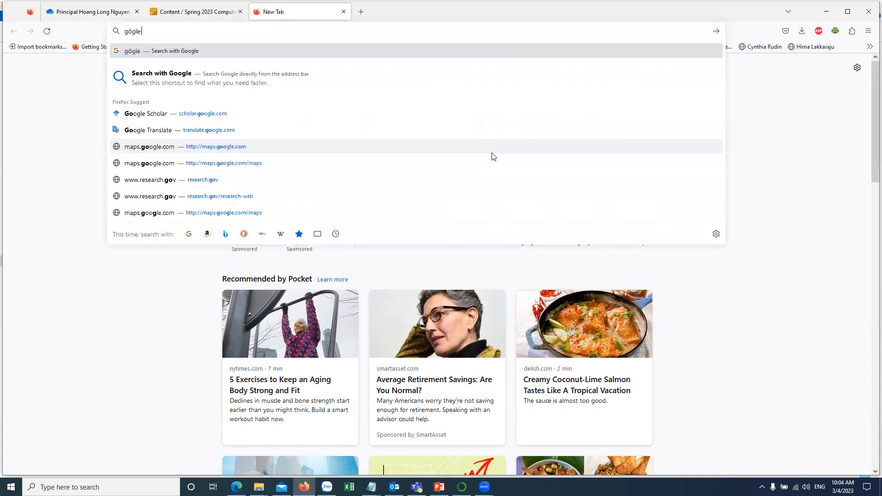
{"action": "left_click", "coordinate": [762, 487]}
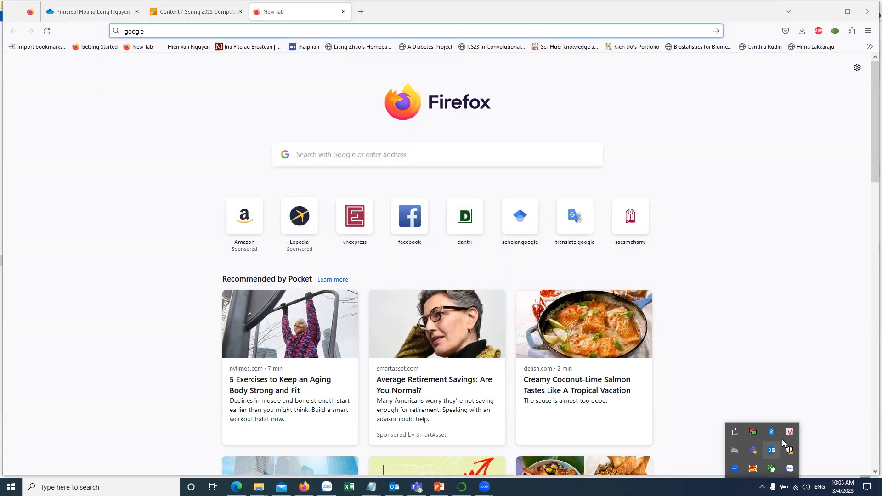
{"action": "left_click", "coordinate": [157, 31]}
{"action": "type", "text": "collab"}
{"action": "key", "text": "Return"}
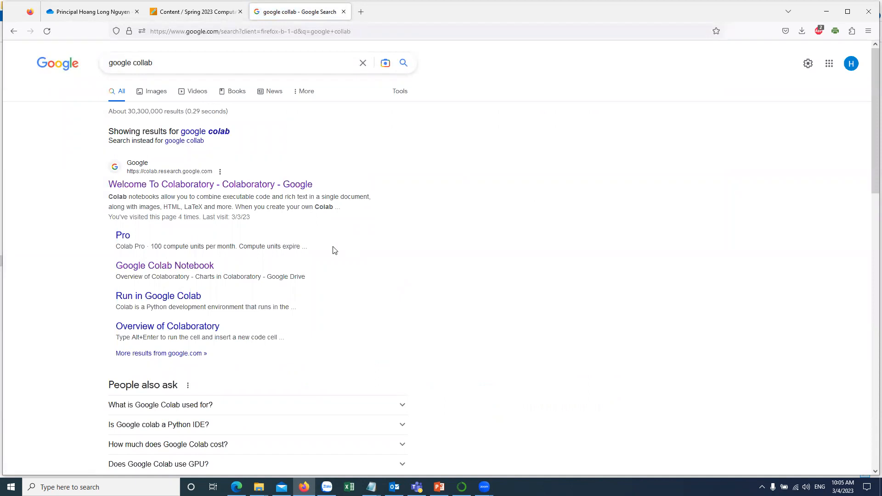
{"action": "left_click", "coordinate": [229, 186]}
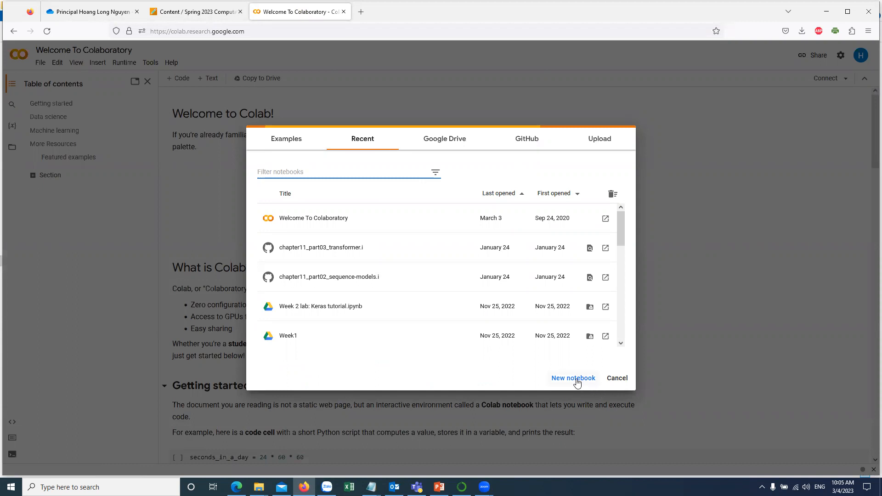
- Dismiss the recent notebooks dialog and create a new Colab notebook
{"action": "left_click", "coordinate": [626, 379]}
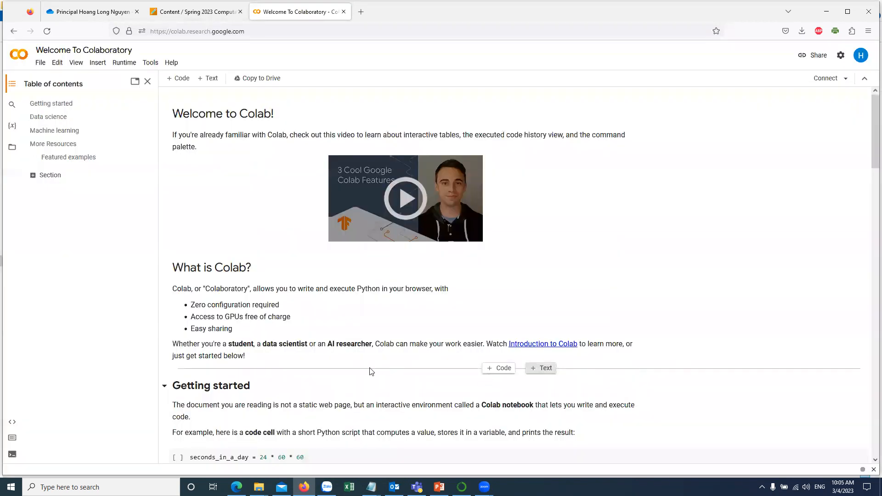
{"action": "scroll", "coordinate": [349, 379], "scroll_direction": "down", "scroll_amount": 1}
{"action": "scroll", "coordinate": [243, 388], "scroll_direction": "down", "scroll_amount": 3}
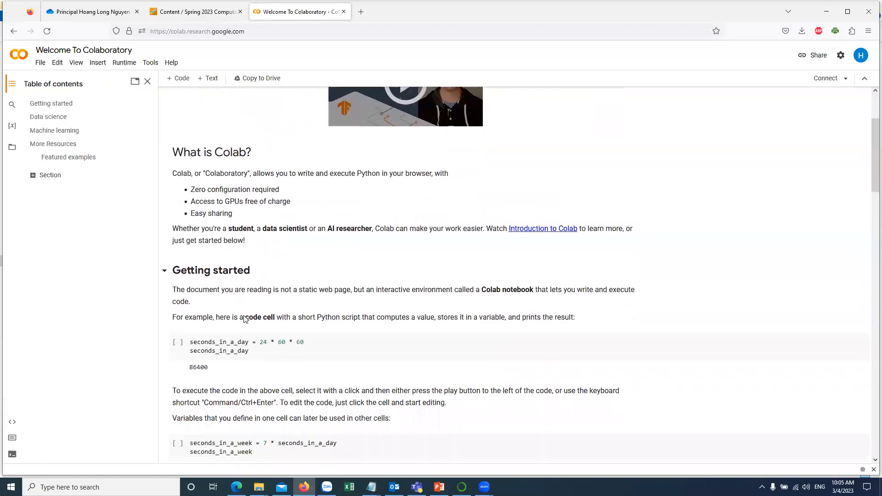
{"action": "scroll", "coordinate": [237, 347], "scroll_direction": "up", "scroll_amount": 5}
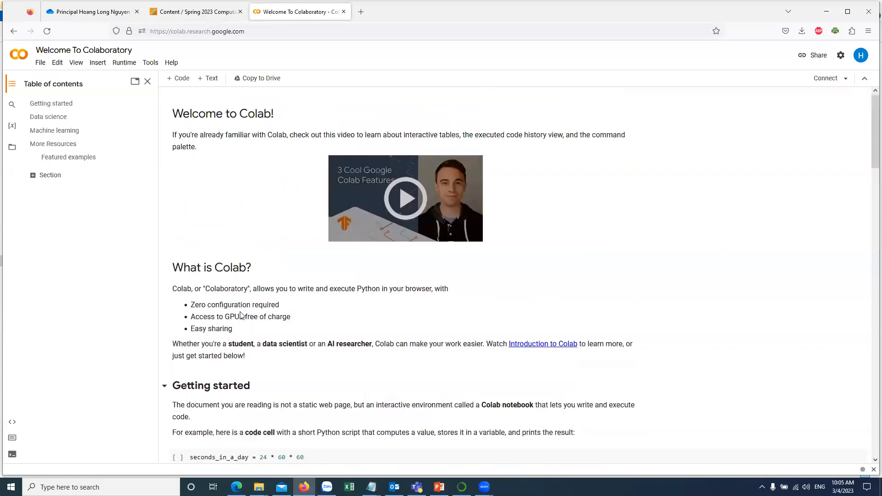
{"action": "left_click", "coordinate": [39, 64]}
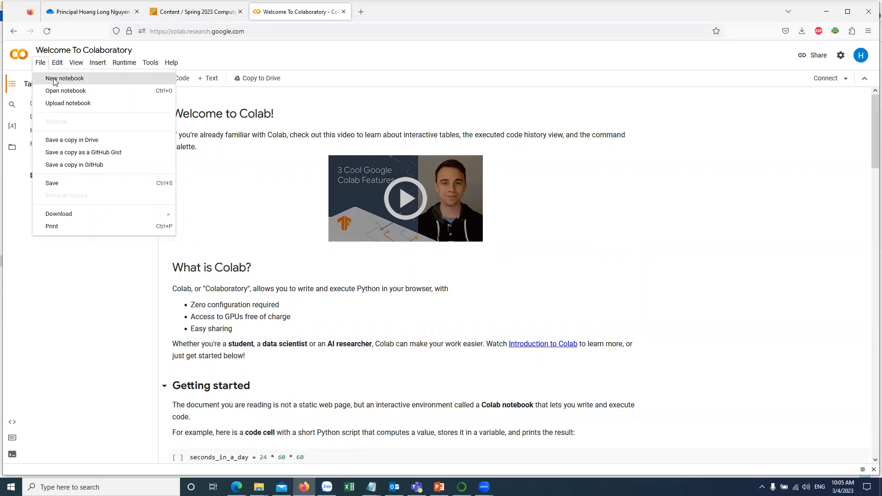
{"action": "left_click", "coordinate": [53, 81]}
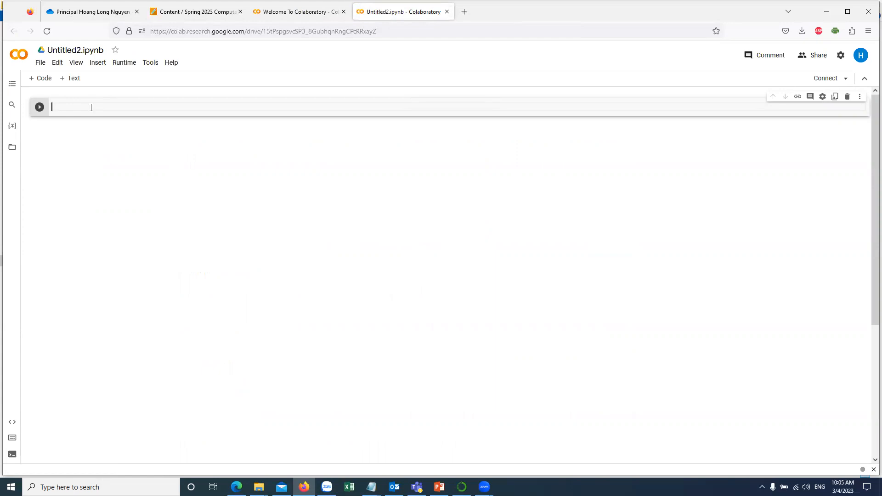
- Define var1 = 1 and var2 = 3 in two separate code cells and run each one
{"action": "type", "text": "var1 = 1"}
{"action": "key", "text": "shift+Return"}
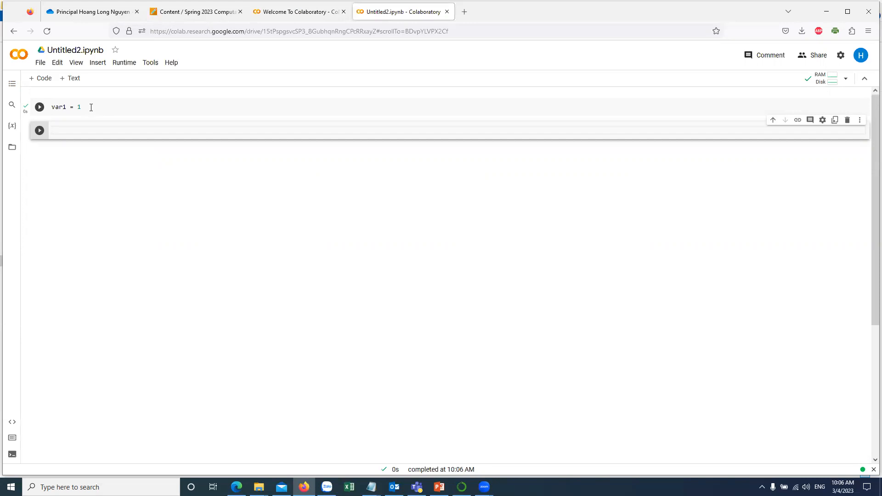
{"action": "type", "text": "var2 = 3"}
{"action": "key", "text": "shift+Return"}
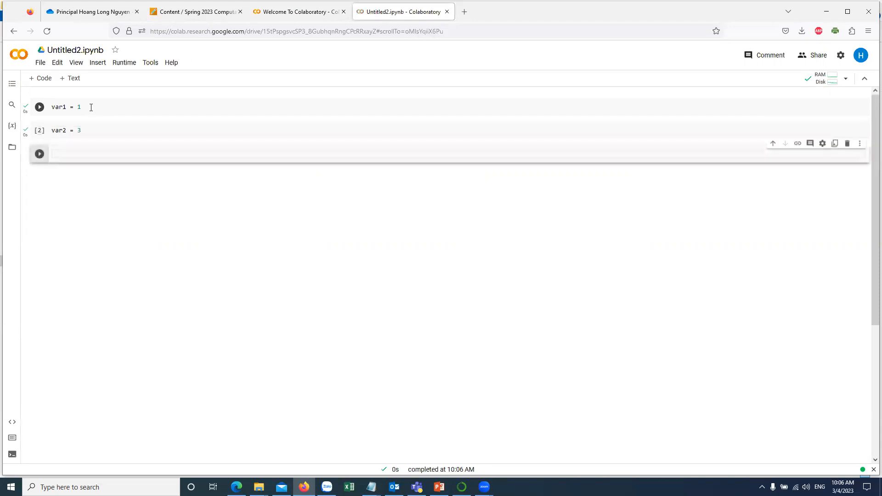
- Write and run a cell that assigns var1 + var2 to result and outputs result
{"action": "type", "text": "var1 + var2"}
{"action": "key", "text": "Home"}
{"action": "type", "text": "result ="}
{"action": "key", "text": "Return"}
{"action": "type", "text": "result"}
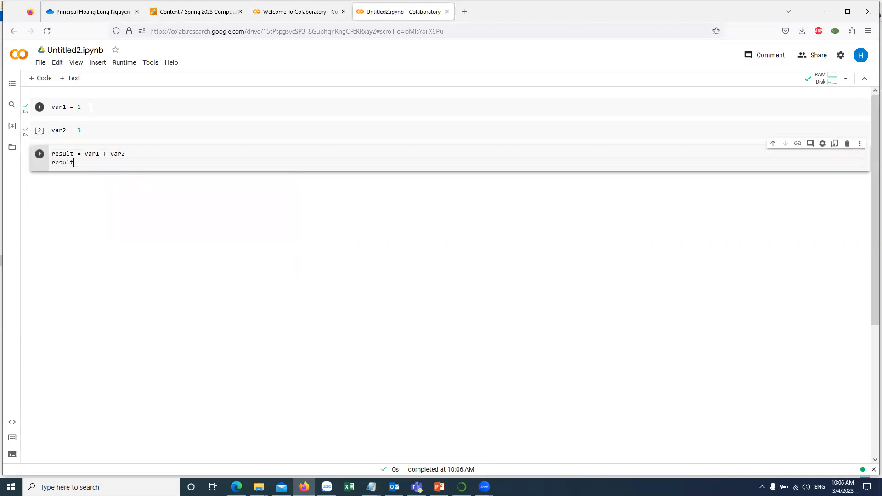
{"action": "key", "text": "shift+Return"}
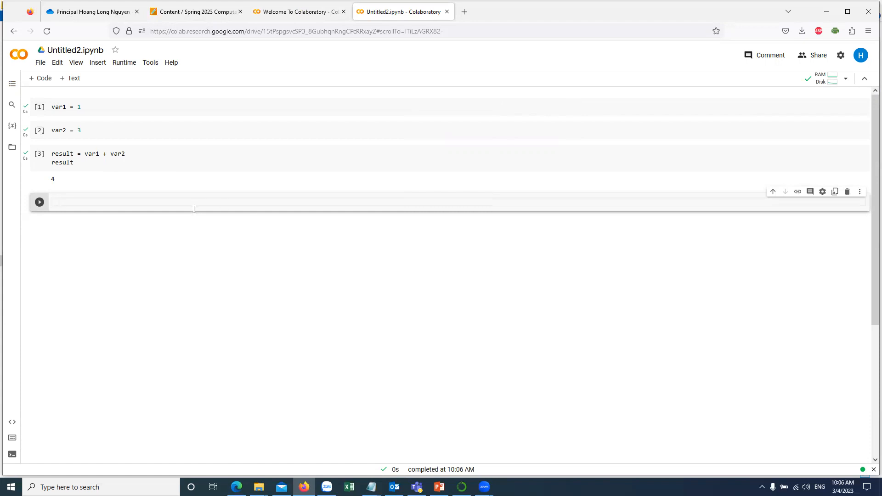
- Import pandas as pd in a new code cell and run it
{"action": "type", "text": "import pandas as pd"}
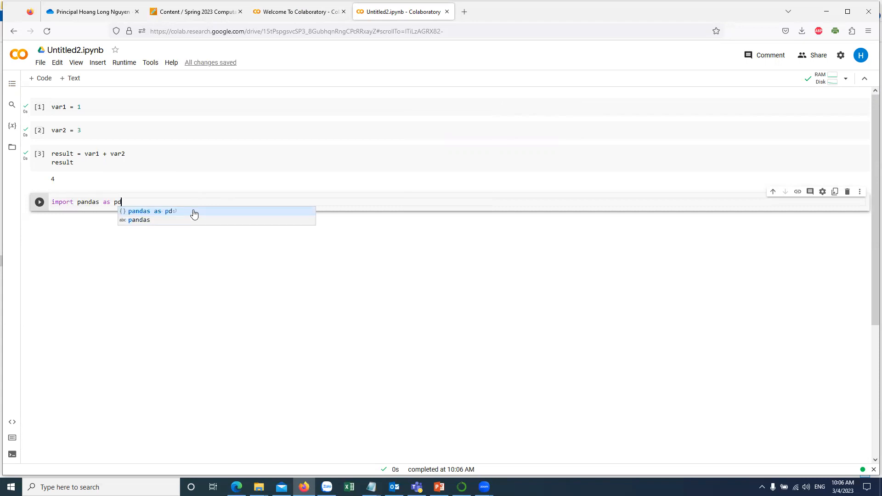
{"action": "key", "text": "Return"}
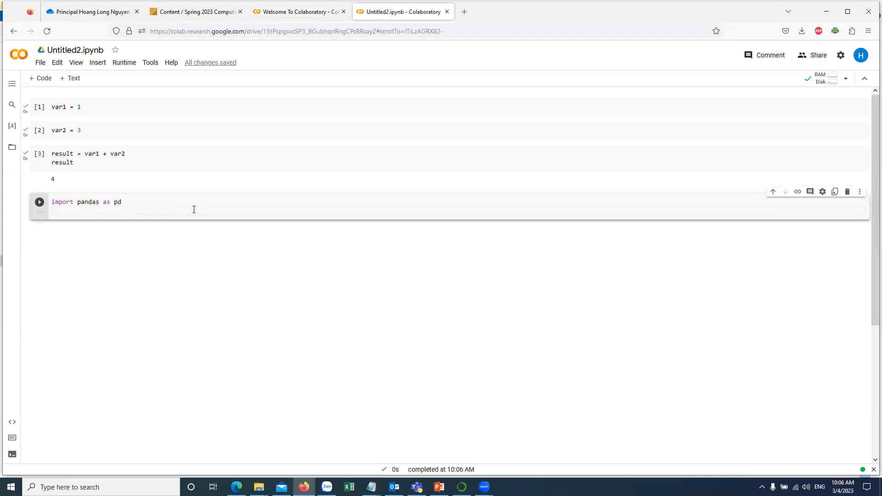
{"action": "key", "text": "shift+Return"}
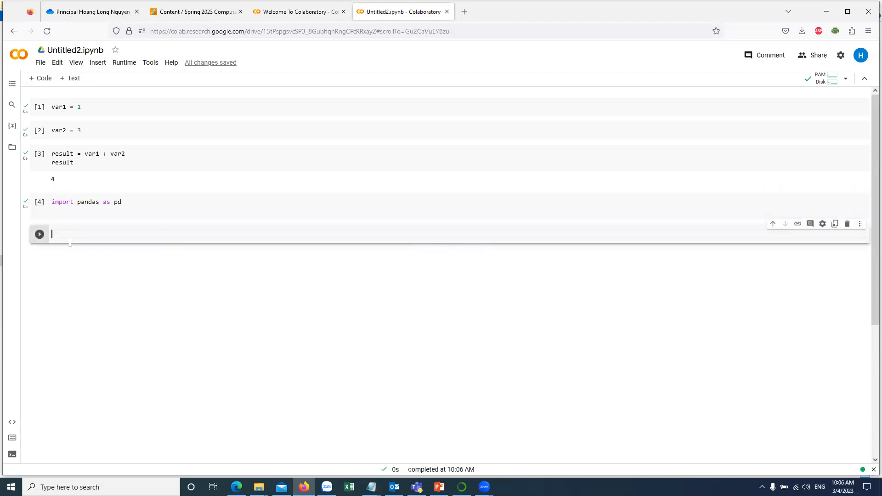
- Import numpy as np and tensorflow as tf together in the next code cell and run it
{"action": "type", "text": "import numpy as np"}
{"action": "key", "text": "Return"}
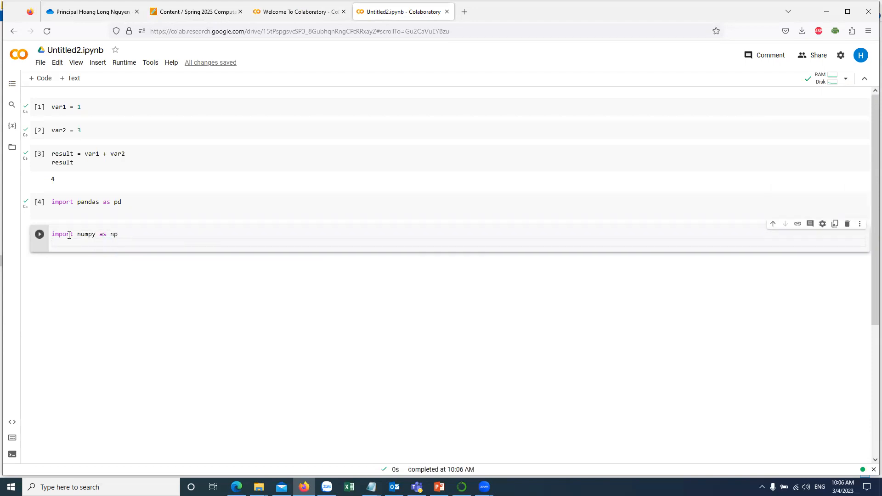
{"action": "type", "text": "import tensorl"}
{"action": "key", "text": "Return"}
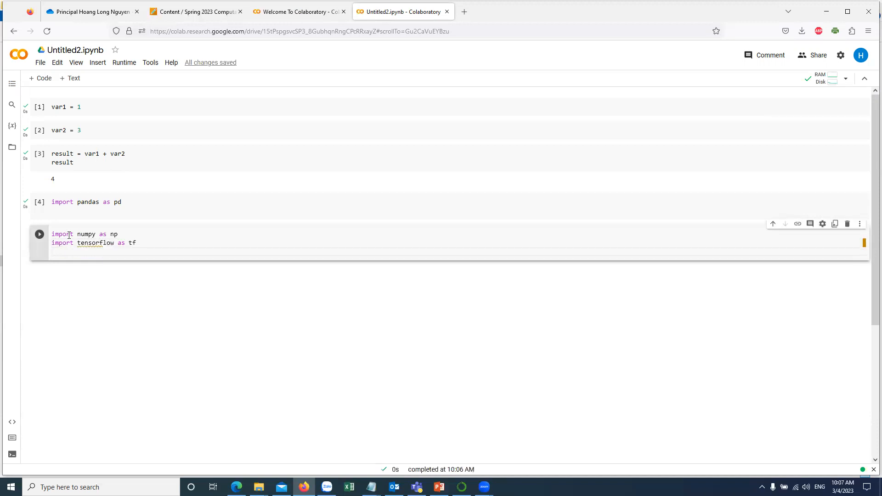
{"action": "key", "text": "shift+Return"}
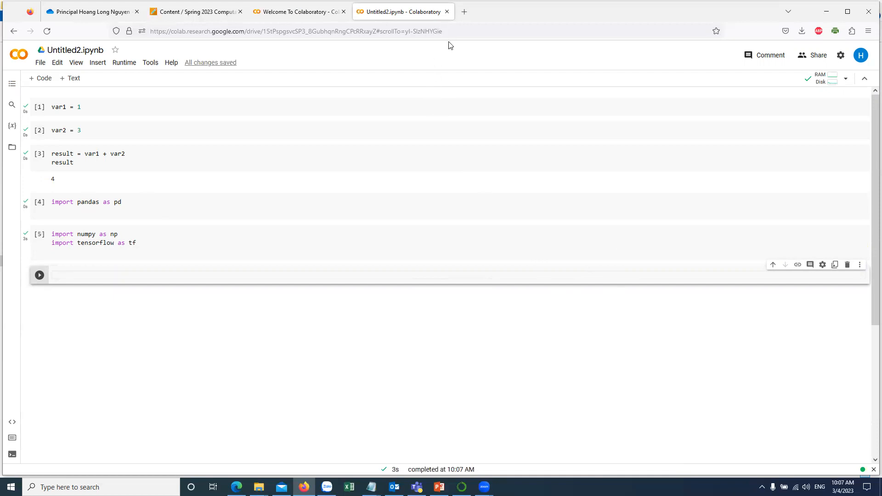
- Search for "anaconda" in a new browser tab and open the official Anaconda website
{"action": "left_click", "coordinate": [464, 11]}
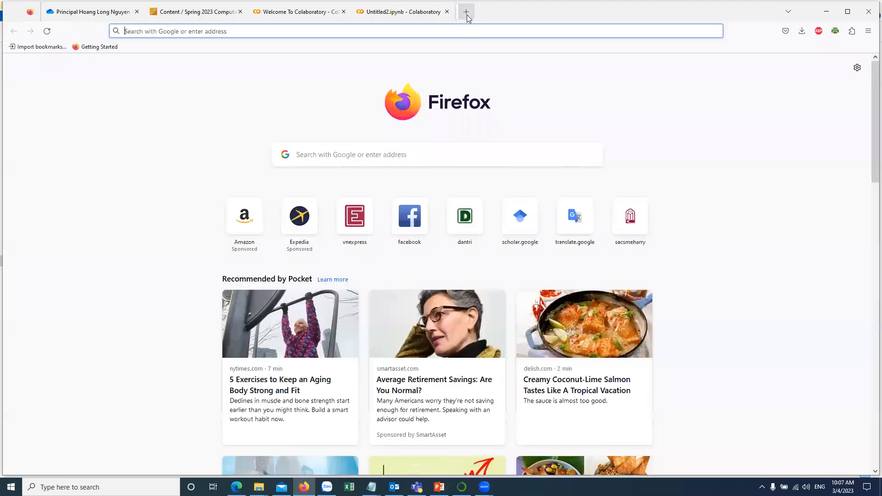
{"action": "left_click", "coordinate": [372, 155]}
{"action": "type", "text": "anaconda"}
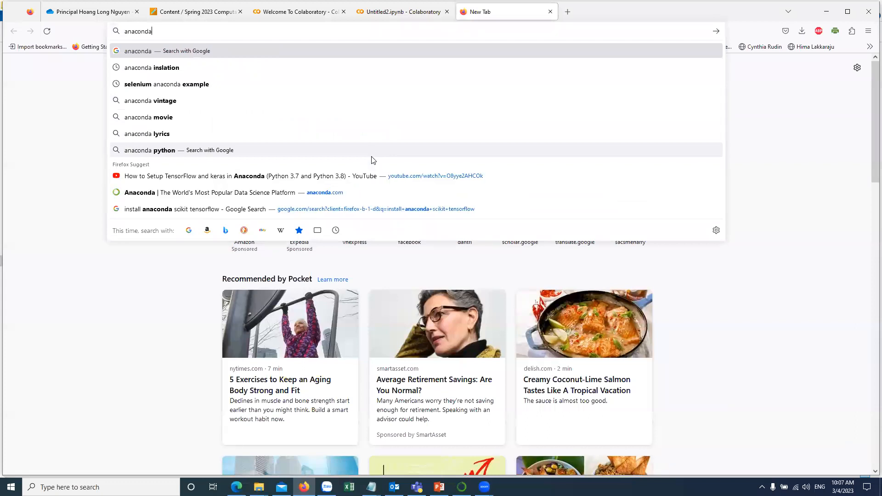
{"action": "key", "text": "Return"}
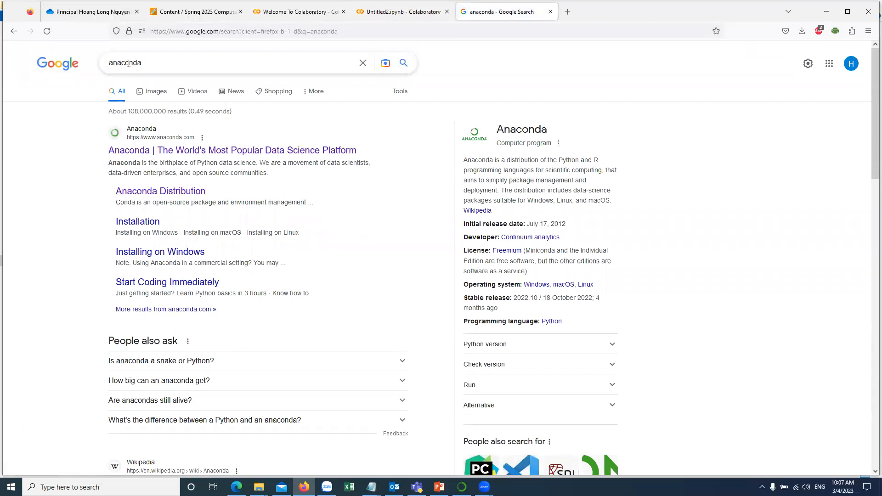
{"action": "left_click", "coordinate": [173, 152]}
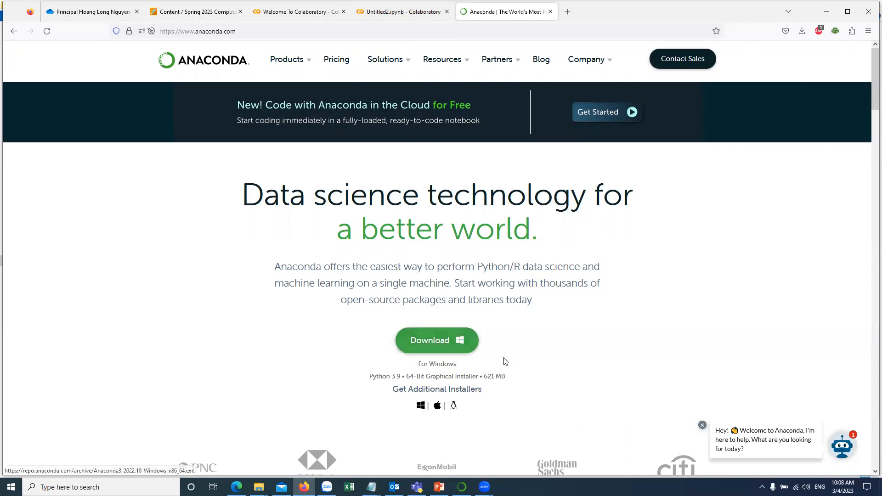
- Examine the Anaconda homepage's download options, additional installers, web address and Resources entries
{"action": "scroll", "coordinate": [482, 363], "scroll_direction": "down", "scroll_amount": 1}
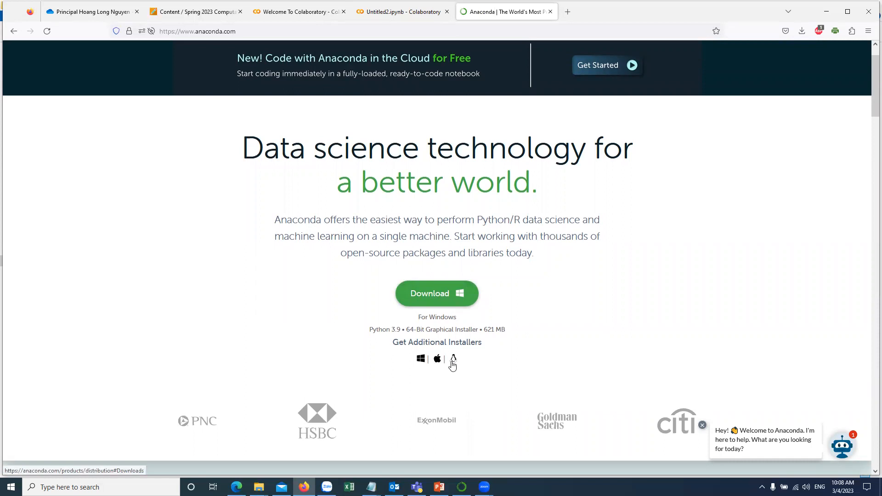
{"action": "scroll", "coordinate": [399, 321], "scroll_direction": "up", "scroll_amount": 1}
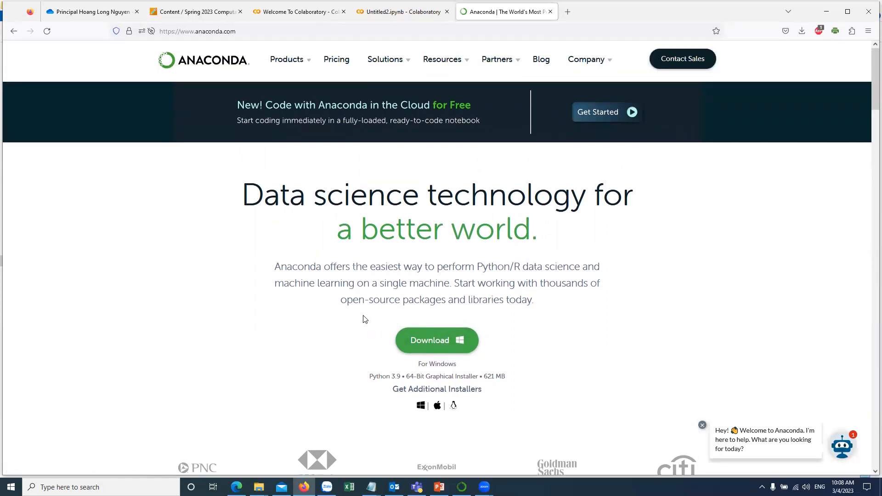
{"action": "scroll", "coordinate": [365, 319], "scroll_direction": "down", "scroll_amount": 3}
{"action": "scroll", "coordinate": [366, 319], "scroll_direction": "up", "scroll_amount": 2}
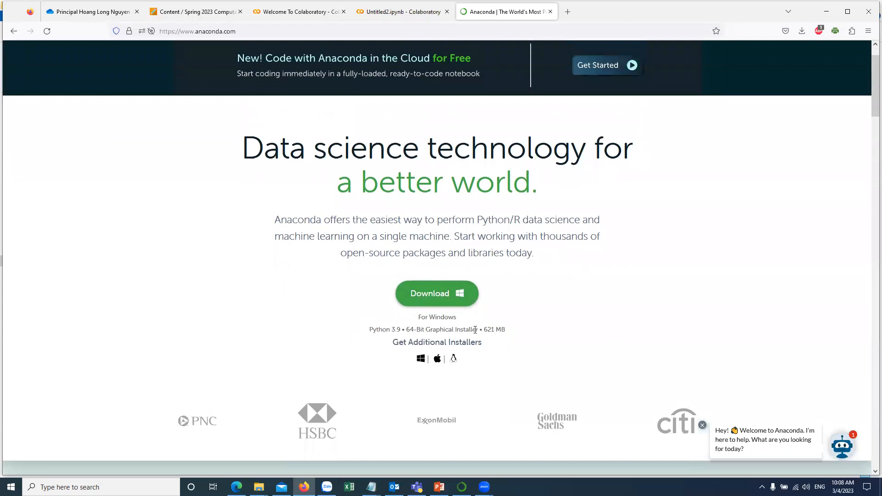
{"action": "scroll", "coordinate": [499, 331], "scroll_direction": "up", "scroll_amount": 1}
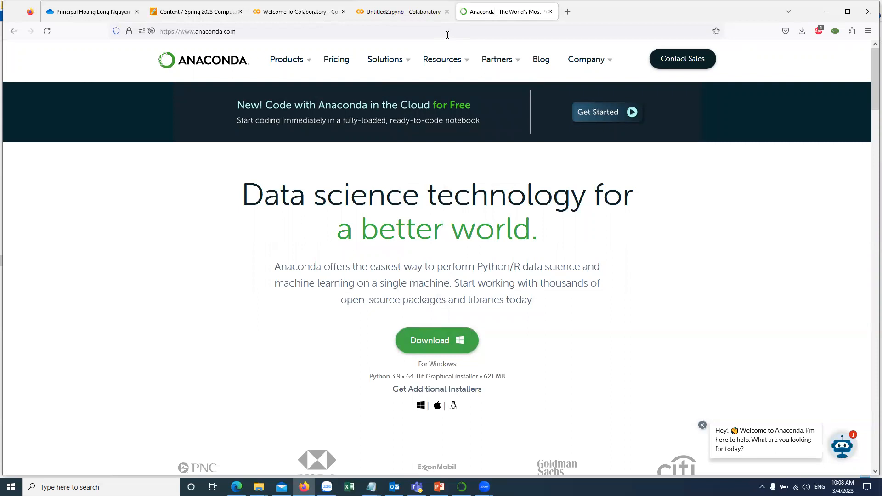
{"action": "left_click", "coordinate": [447, 33]}
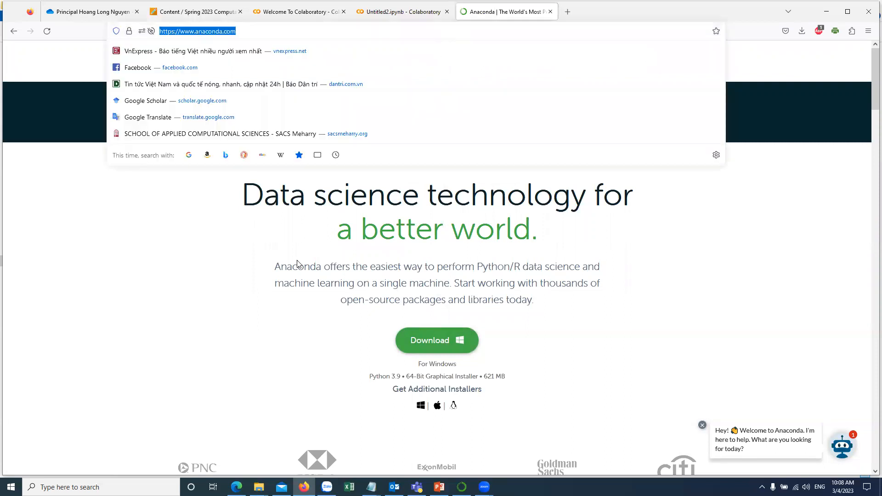
{"action": "left_click", "coordinate": [234, 338]}
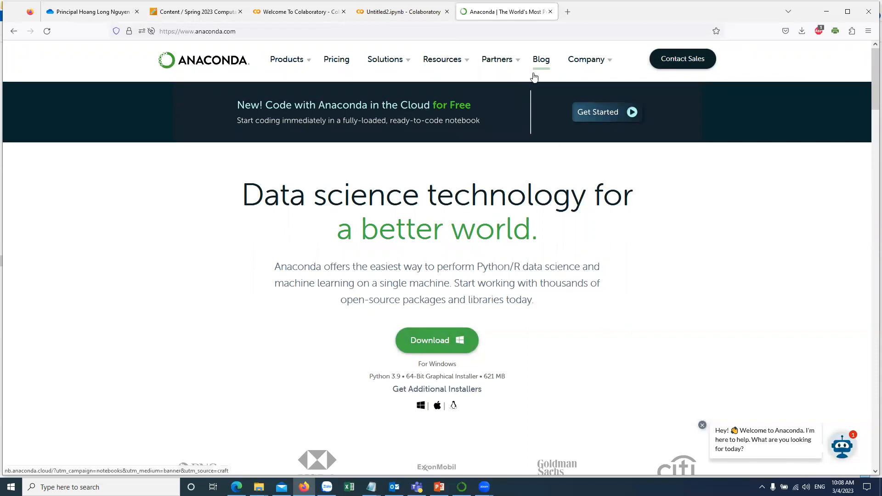
{"action": "mouse_move", "coordinate": [452, 67]}
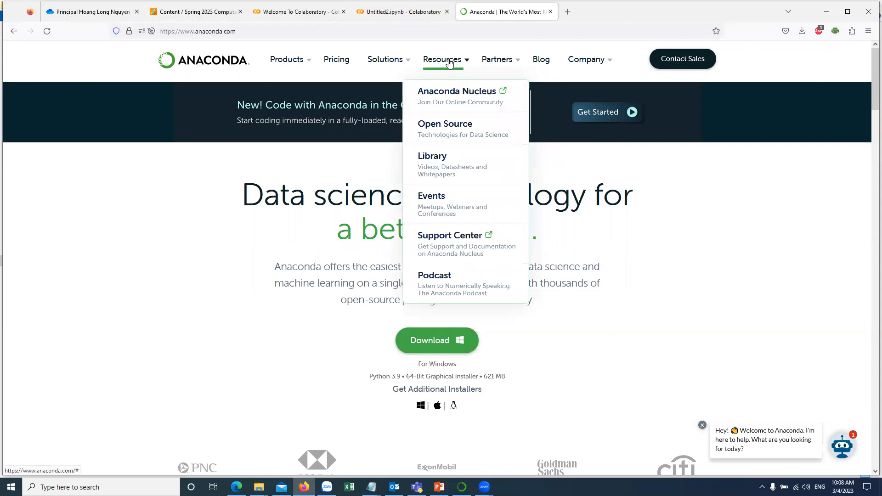
{"action": "mouse_move", "coordinate": [295, 82]}
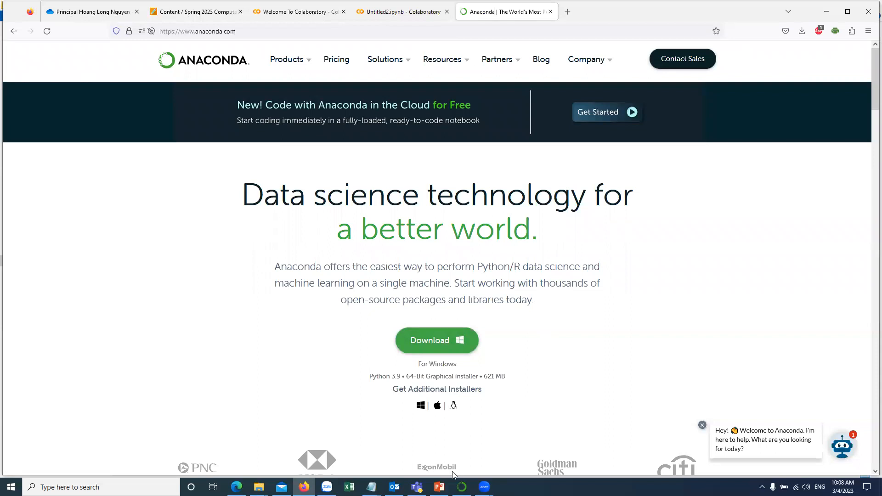
{"action": "scroll", "coordinate": [512, 365], "scroll_direction": "down", "scroll_amount": 1}
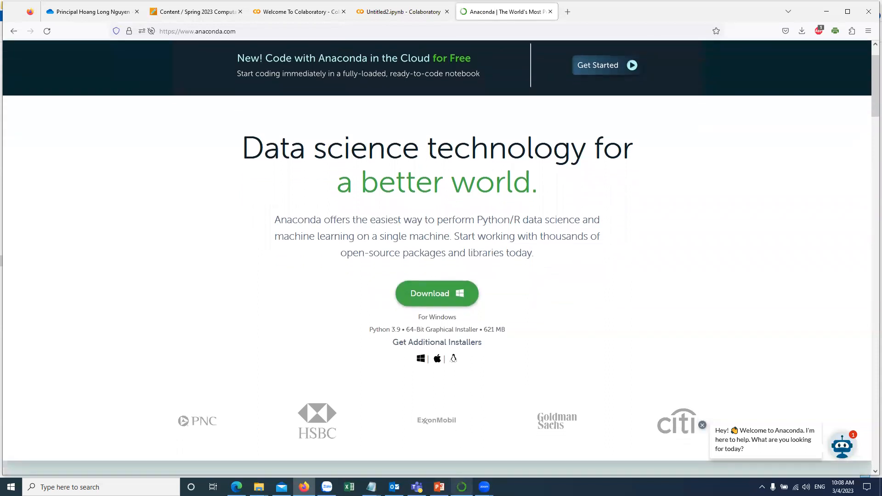
- Switch to Anaconda Navigator, visit the Environments page and return to the Home page of applications
{"action": "left_click", "coordinate": [462, 488]}
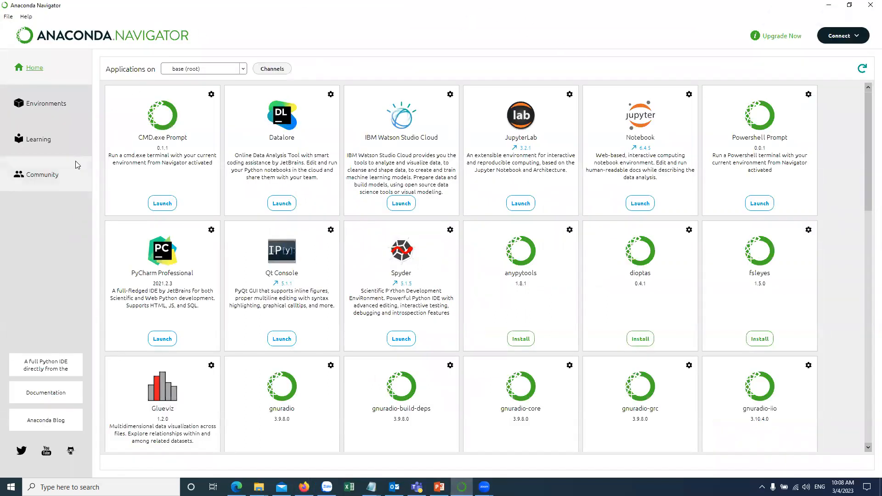
{"action": "left_click", "coordinate": [39, 105]}
{"action": "left_click", "coordinate": [35, 68]}
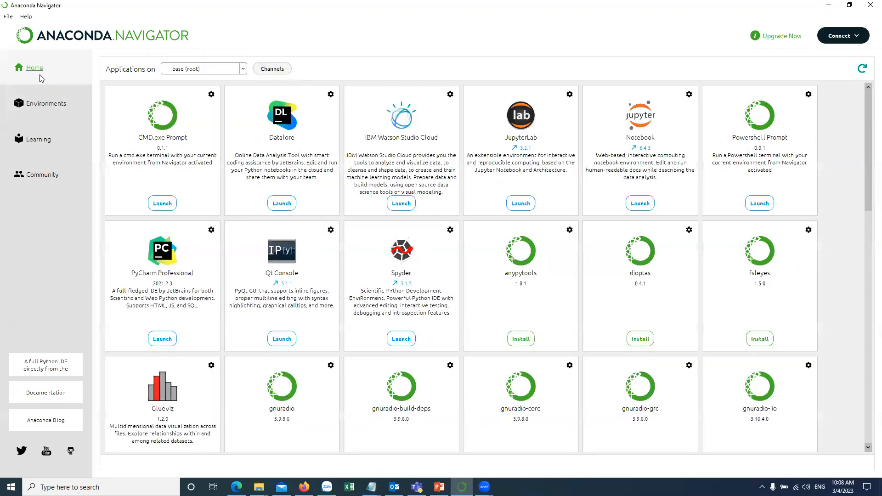
- On the Environments page, fill in a new environment named my-new-envir, review its Python version choices and cancel it
{"action": "left_click", "coordinate": [26, 109]}
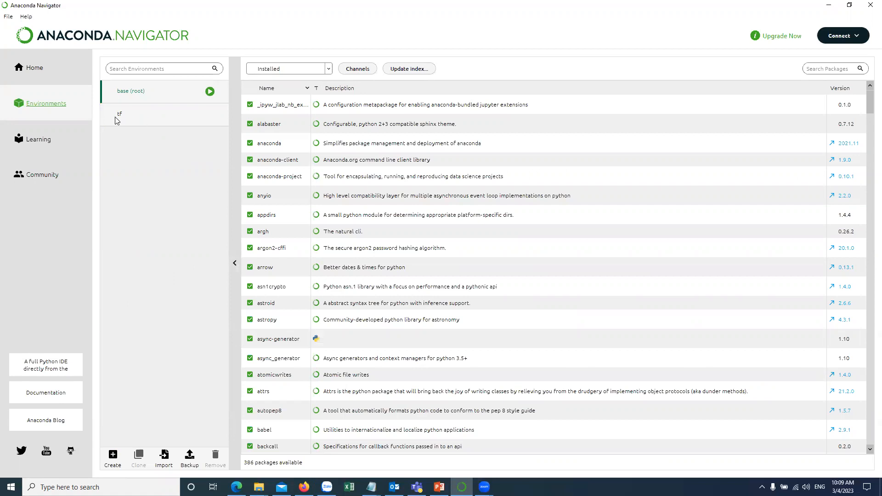
{"action": "left_click", "coordinate": [112, 465]}
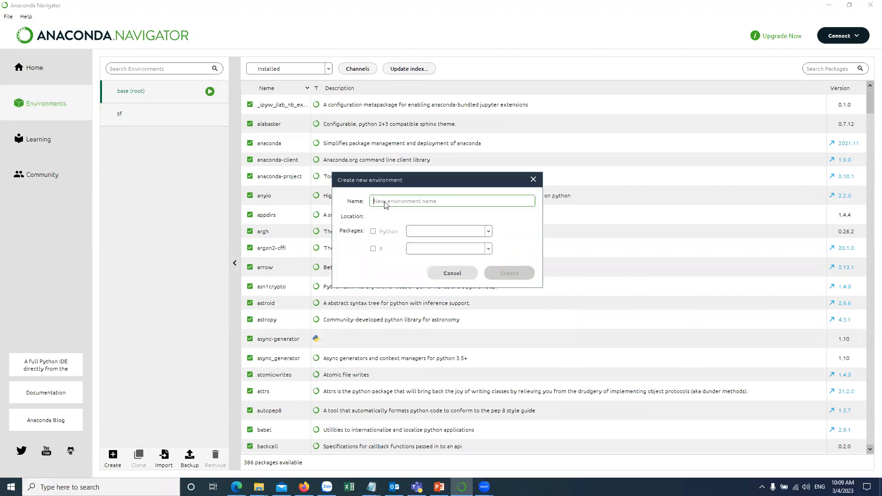
{"action": "type", "text": "dddd"}
{"action": "left_click_drag", "start_coordinate": [392, 201], "coordinate": [341, 208]}
{"action": "type", "text": "my-new-envir"}
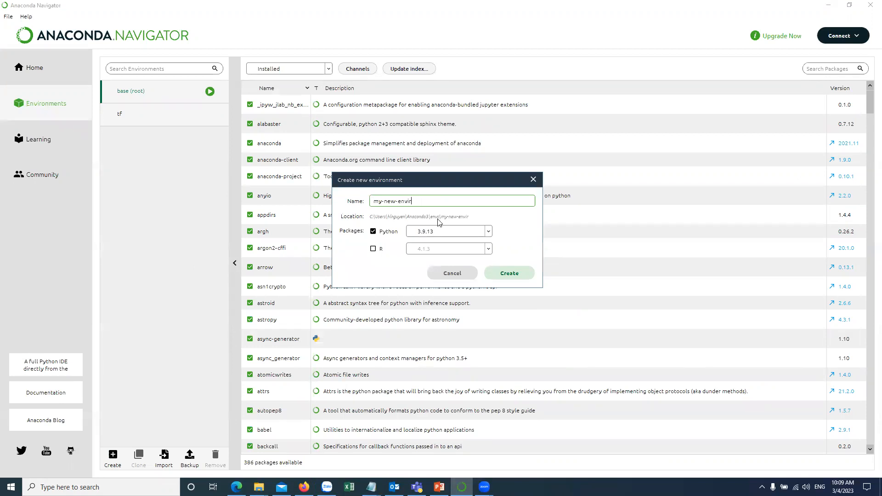
{"action": "left_click", "coordinate": [489, 232]}
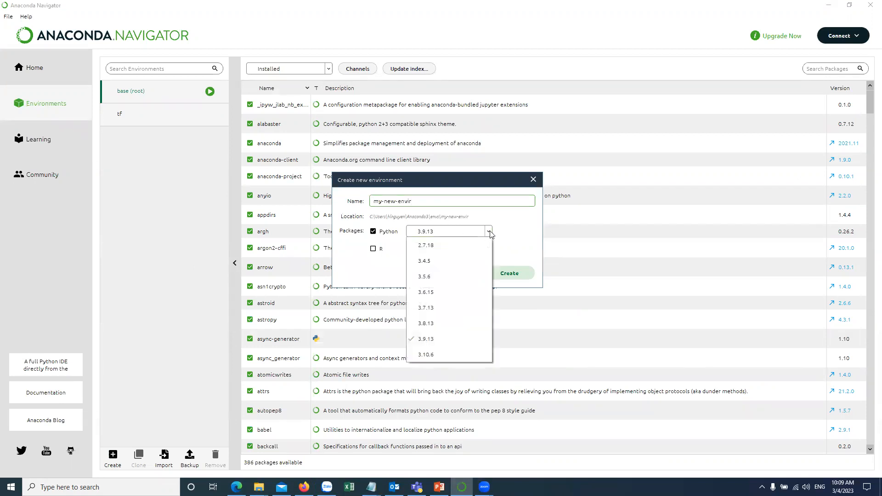
{"action": "left_click", "coordinate": [537, 225]}
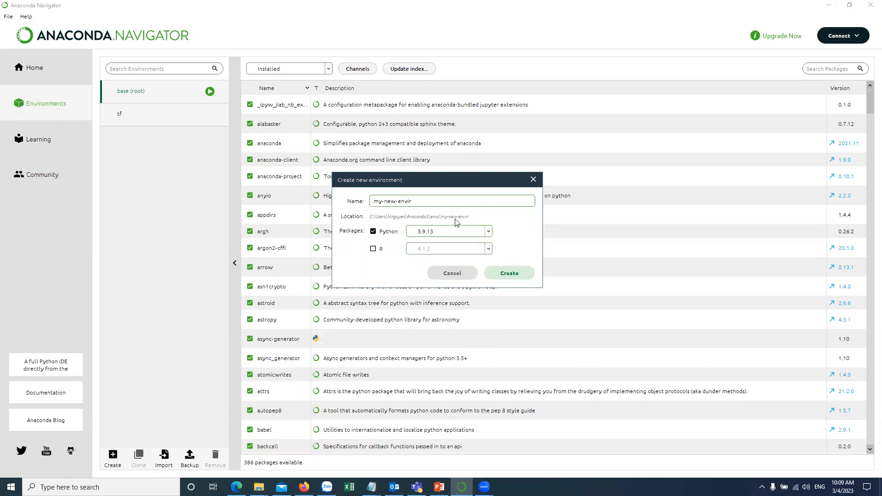
{"action": "left_click", "coordinate": [451, 274]}
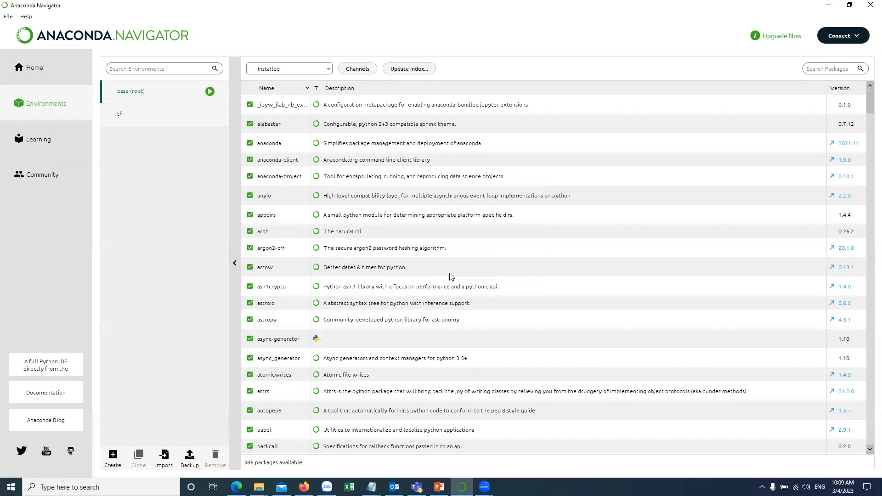
- Select the tf environment, dismissing the Navigator update offer, and filter its package list to Not installed
{"action": "left_click", "coordinate": [124, 121]}
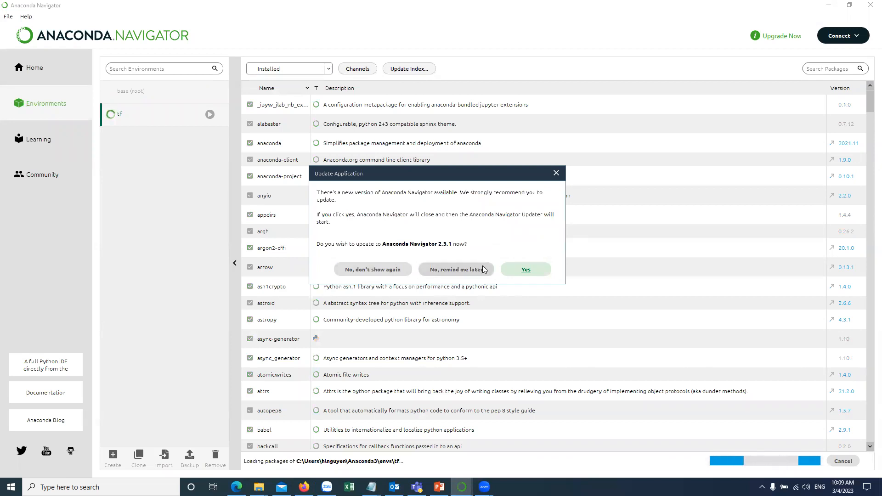
{"action": "left_click", "coordinate": [556, 175]}
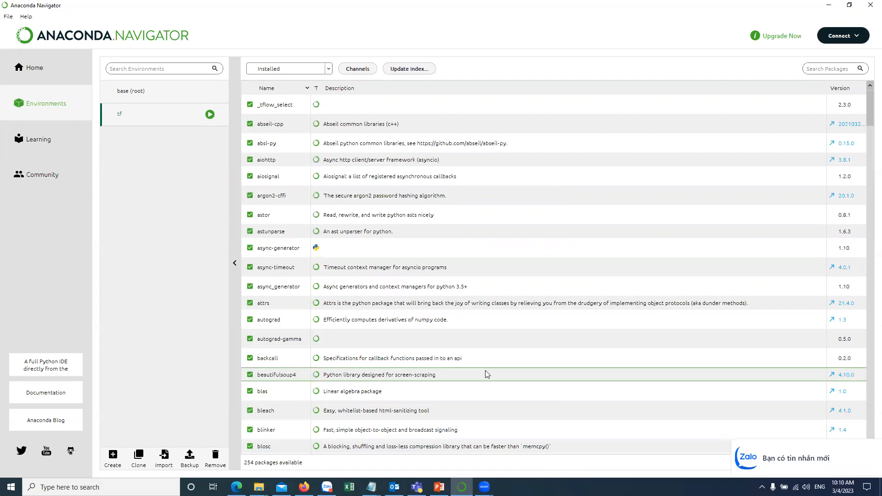
{"action": "left_click", "coordinate": [329, 69]}
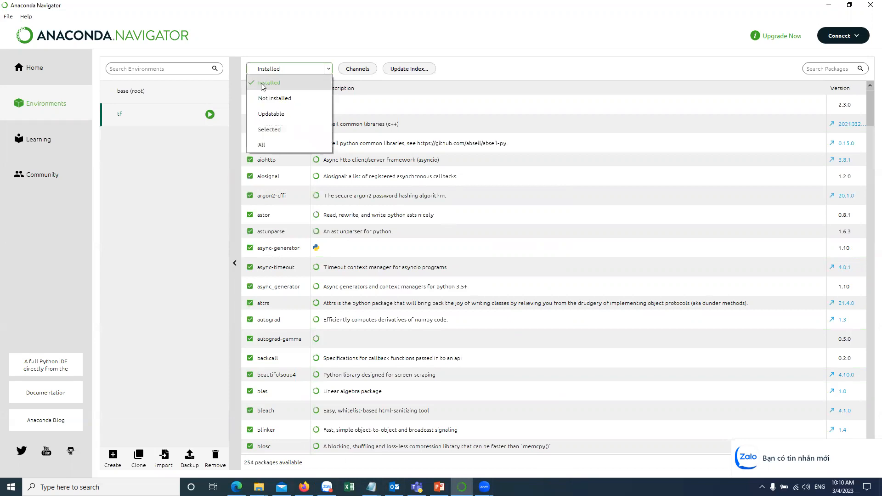
{"action": "left_click", "coordinate": [288, 195]}
{"action": "left_click", "coordinate": [287, 69]}
{"action": "left_click", "coordinate": [289, 97]}
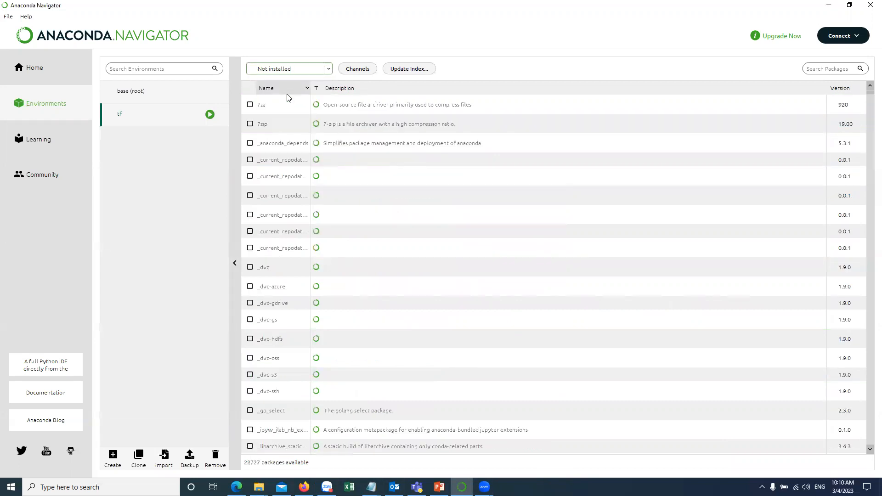
- Search the tf environment for pandas among the packages not installed and among the installed ones
{"action": "left_click", "coordinate": [839, 69]}
{"action": "type", "text": "pa"}
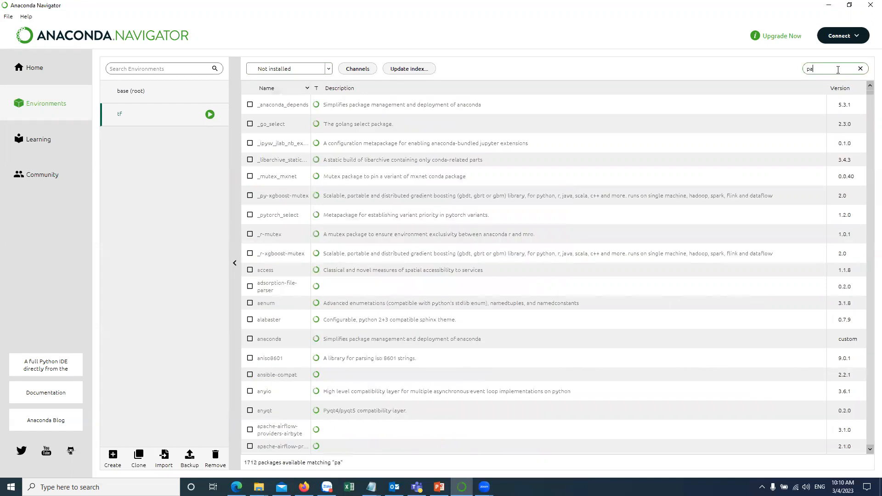
{"action": "type", "text": "ndas"}
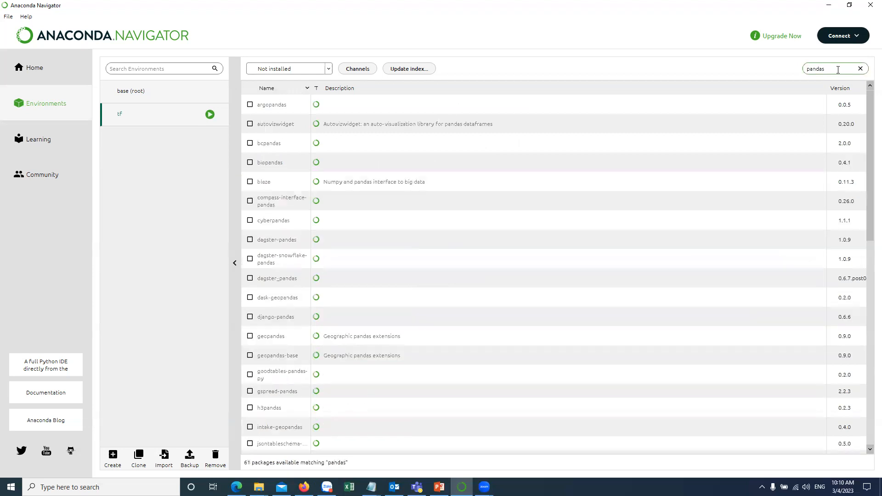
{"action": "scroll", "coordinate": [262, 263], "scroll_direction": "down", "scroll_amount": 3}
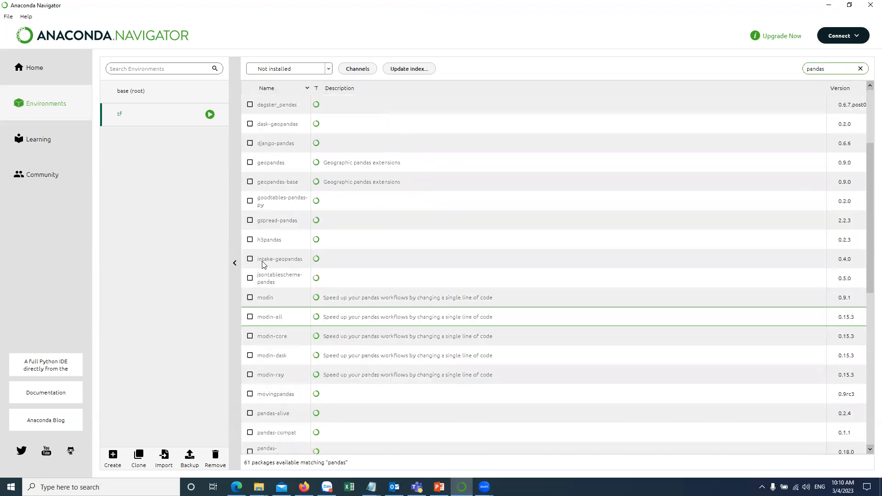
{"action": "scroll", "coordinate": [269, 331], "scroll_direction": "down", "scroll_amount": 1}
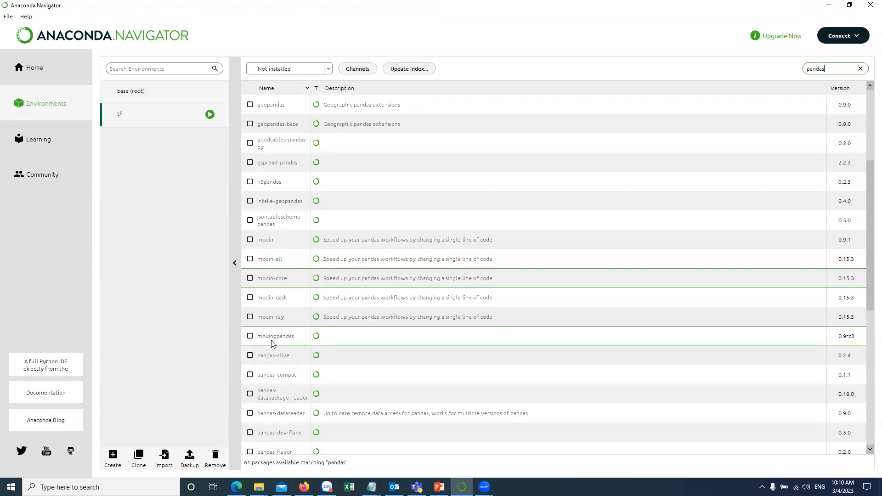
{"action": "scroll", "coordinate": [272, 343], "scroll_direction": "up", "scroll_amount": 4}
{"action": "left_click", "coordinate": [329, 69]}
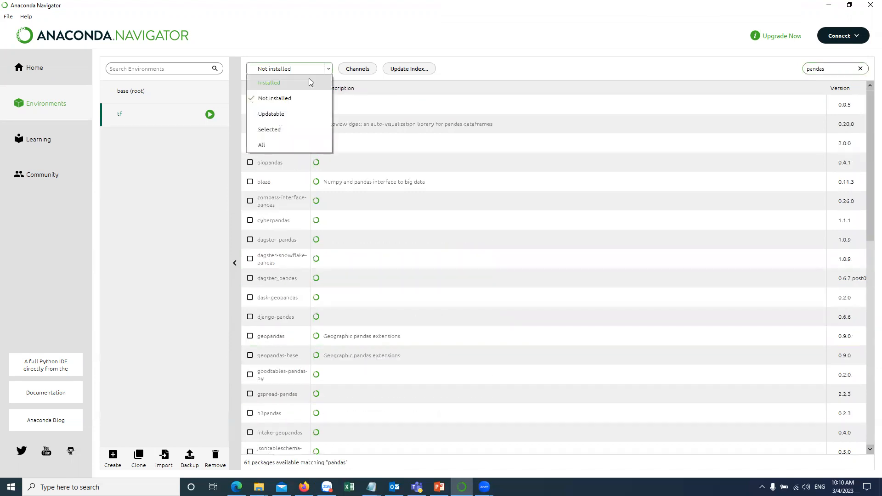
{"action": "left_click", "coordinate": [279, 83]}
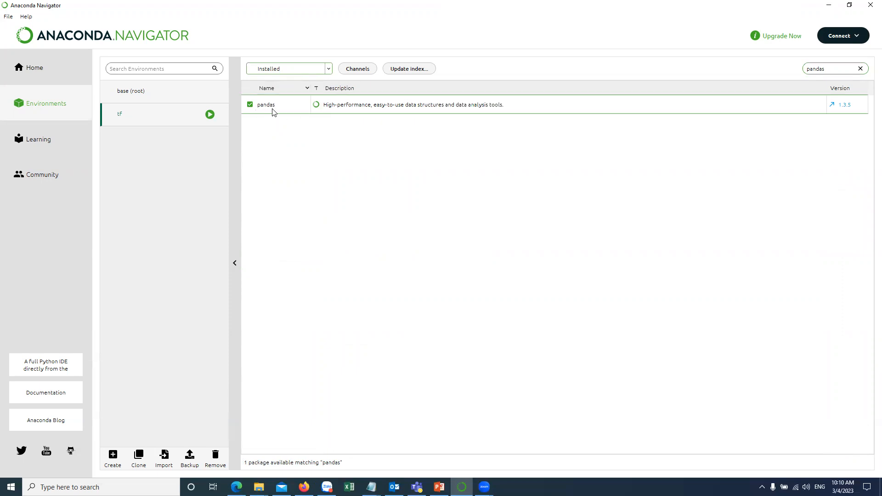
- Search the not-installed packages for numpy and tensorflow, and list the installed packages matching tensorflow
{"action": "left_click", "coordinate": [326, 70]}
{"action": "left_click", "coordinate": [274, 98]}
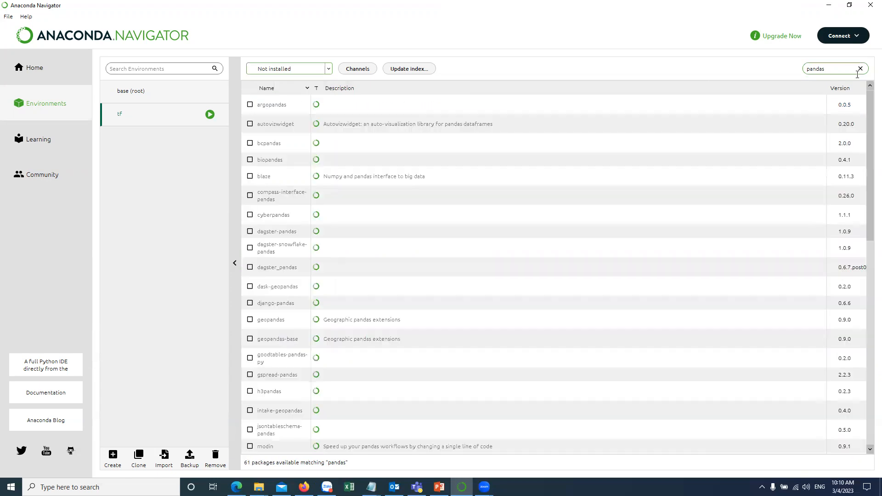
{"action": "double_click", "coordinate": [835, 71]}
{"action": "type", "text": "numpy"}
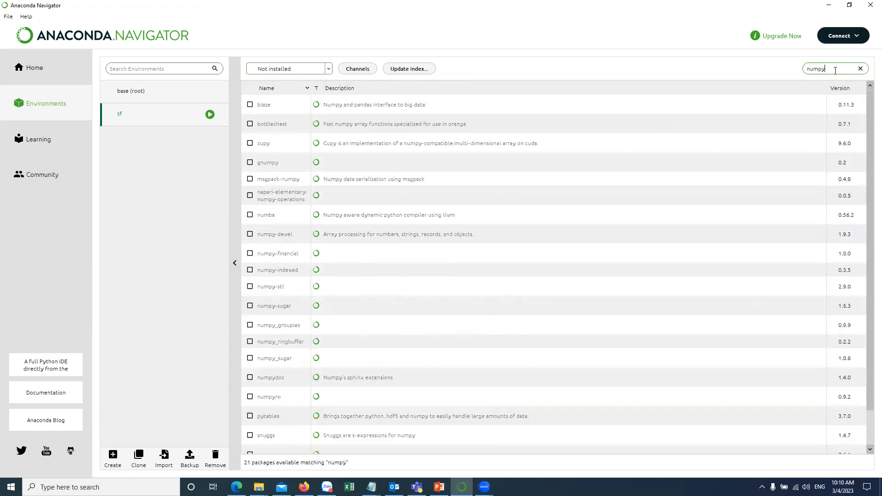
{"action": "double_click", "coordinate": [836, 70]}
{"action": "type", "text": "tensorflow"}
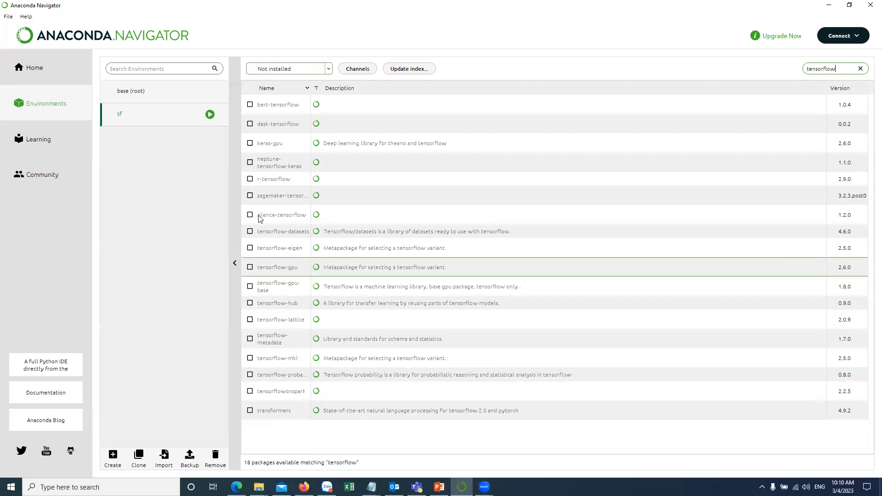
{"action": "left_click", "coordinate": [329, 68]}
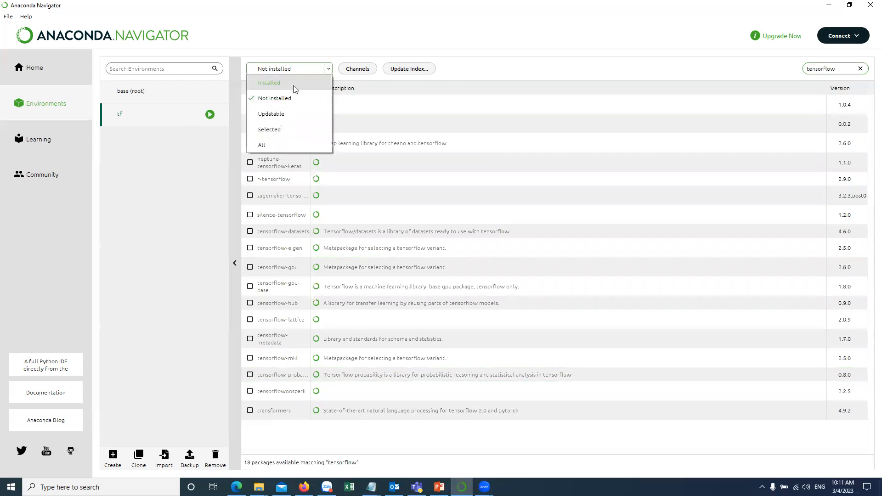
{"action": "left_click", "coordinate": [271, 79]}
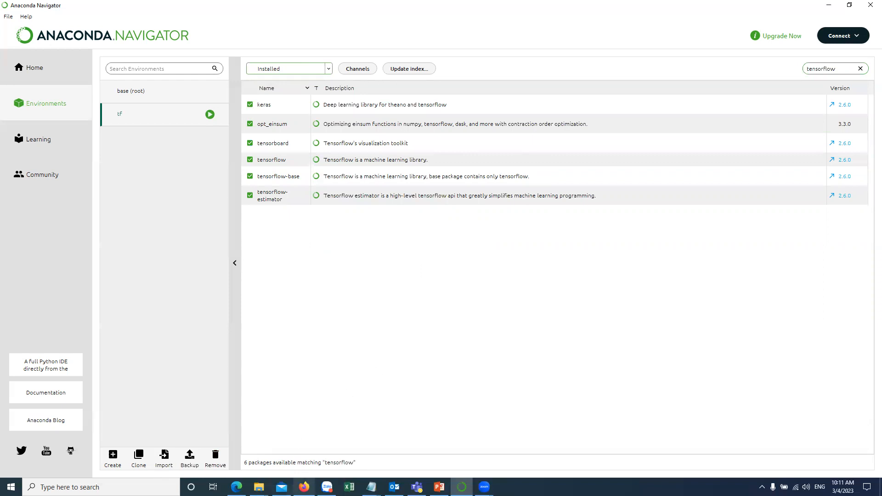
- Switch to Firefox, search the web for "anaconda tensorflow installation" and open the TensorFlow page of the Anaconda Documentation
{"action": "left_click", "coordinate": [304, 487]}
{"action": "left_click", "coordinate": [569, 13]}
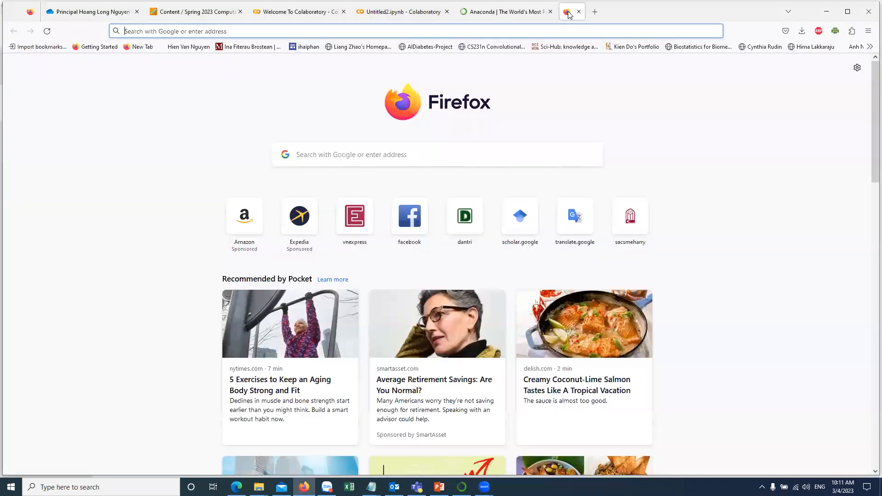
{"action": "type", "text": "anaconda tensorflow ins"}
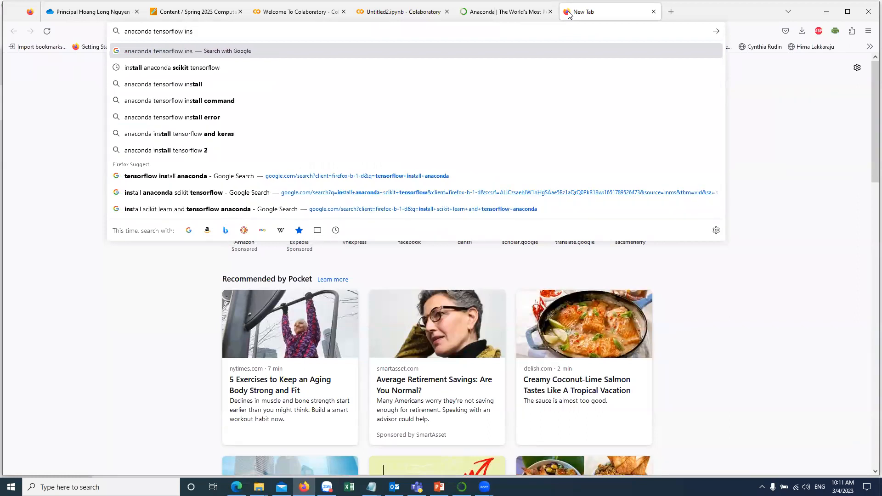
{"action": "type", "text": "tallation"}
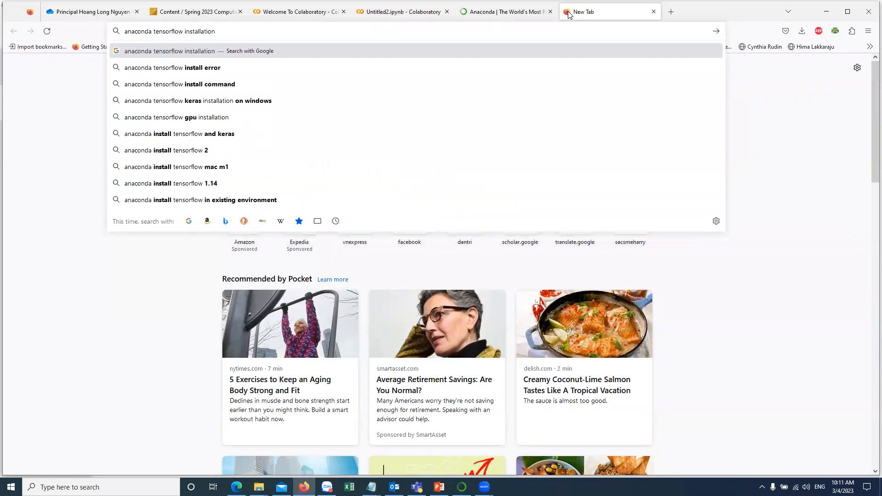
{"action": "key", "text": "Return"}
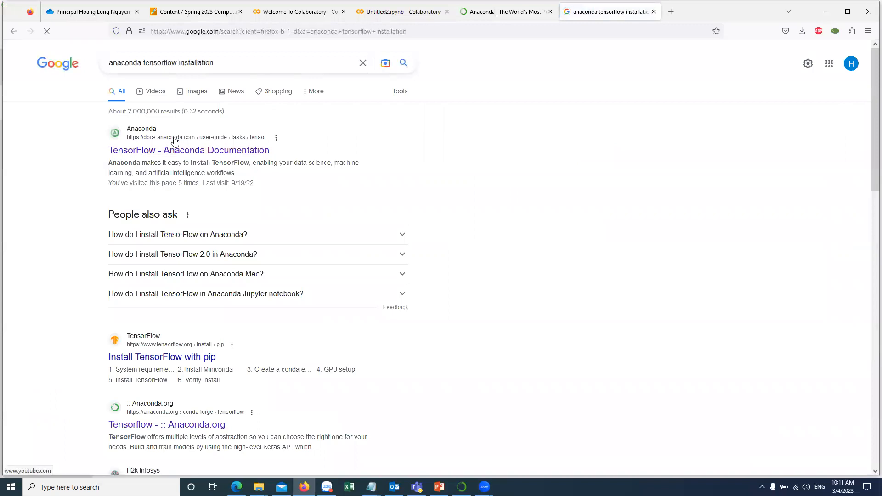
{"action": "left_click", "coordinate": [231, 153]}
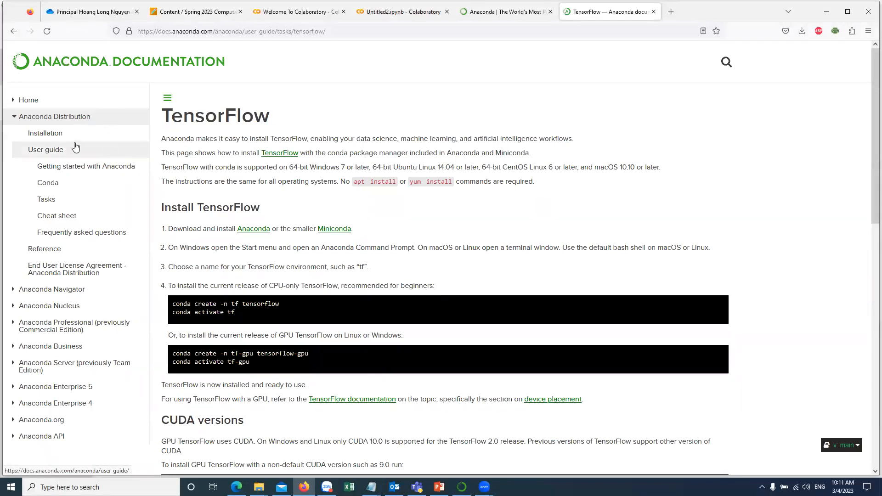
- Look over the Anaconda Documentation home page and return to the TensorFlow installation page
{"action": "left_click", "coordinate": [15, 101]}
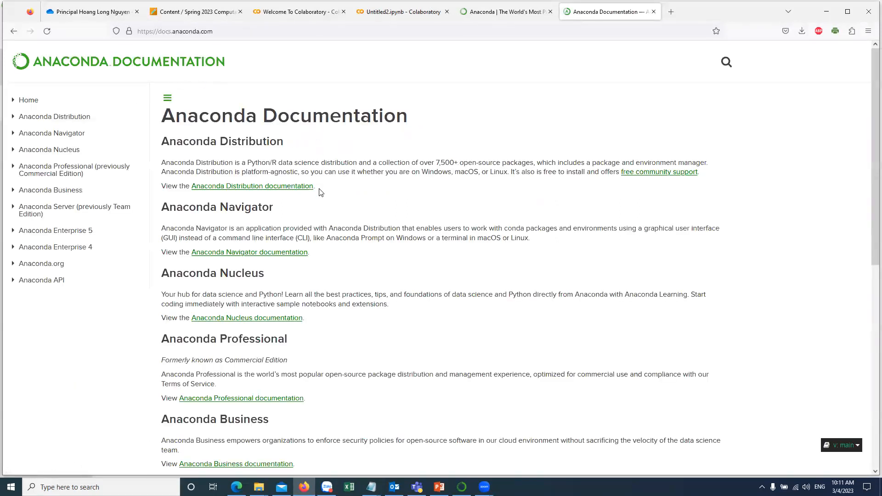
{"action": "scroll", "coordinate": [315, 335], "scroll_direction": "down", "scroll_amount": 5}
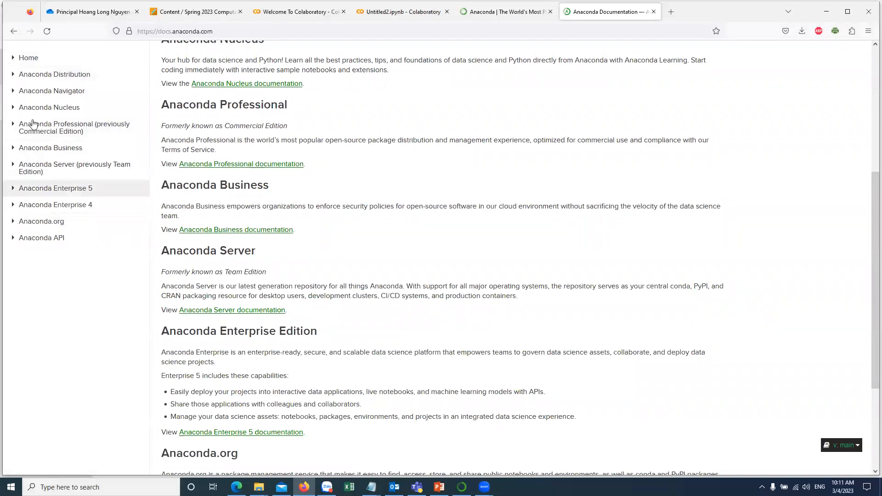
{"action": "left_click", "coordinate": [14, 31]}
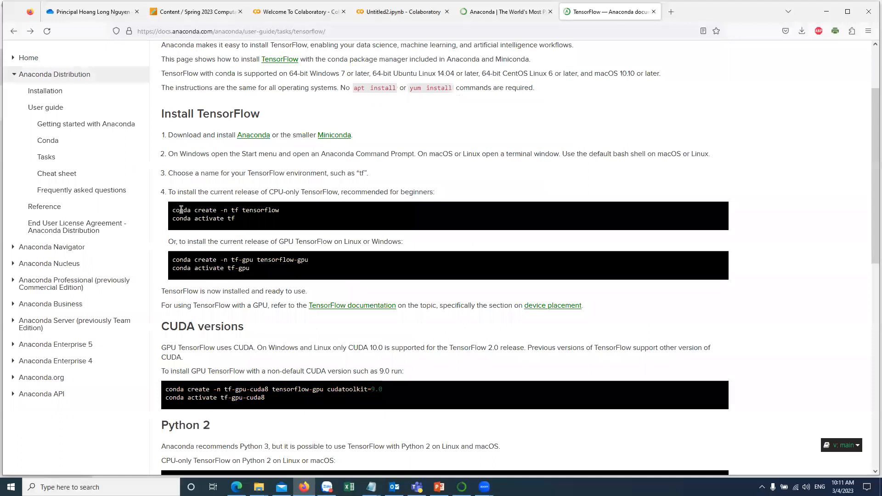
- Examine the CPU-only TensorFlow installation commands "conda create -n tf tensorflow" and "conda activate tf" by highlighting them
{"action": "left_click_drag", "start_coordinate": [181, 210], "coordinate": [255, 219]}
{"action": "left_click", "coordinate": [281, 224]}
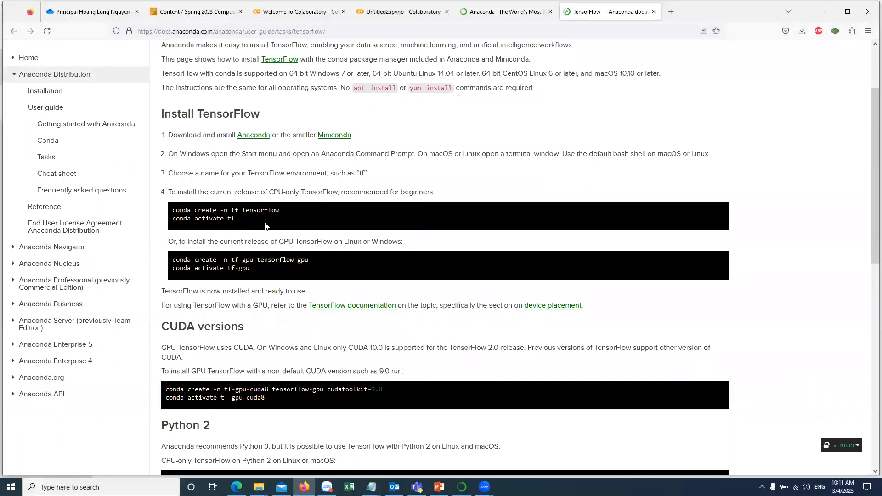
{"action": "left_click_drag", "start_coordinate": [243, 217], "coordinate": [202, 210]}
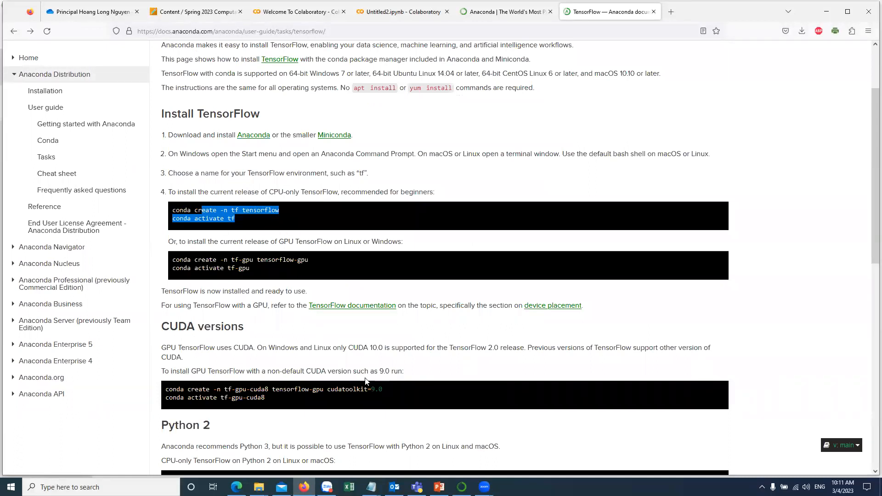
{"action": "left_click", "coordinate": [462, 487]}
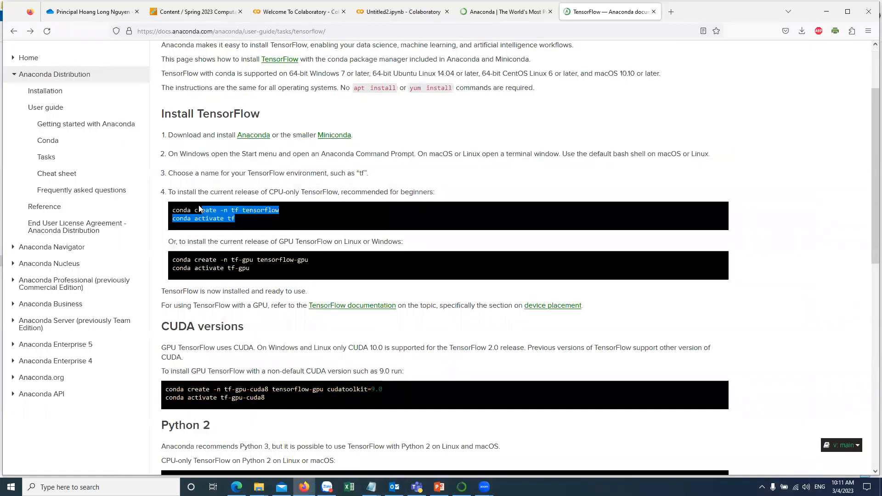
{"action": "left_click", "coordinate": [199, 206]}
{"action": "triple_click", "coordinate": [200, 214]}
{"action": "left_click", "coordinate": [238, 223]}
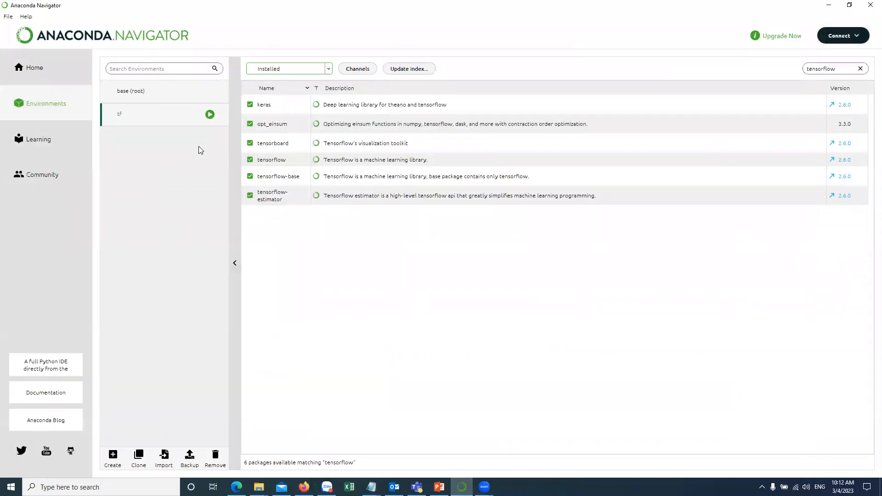
- In Anaconda Navigator, show the launch options of the tf environment
{"action": "left_click", "coordinate": [210, 115]}
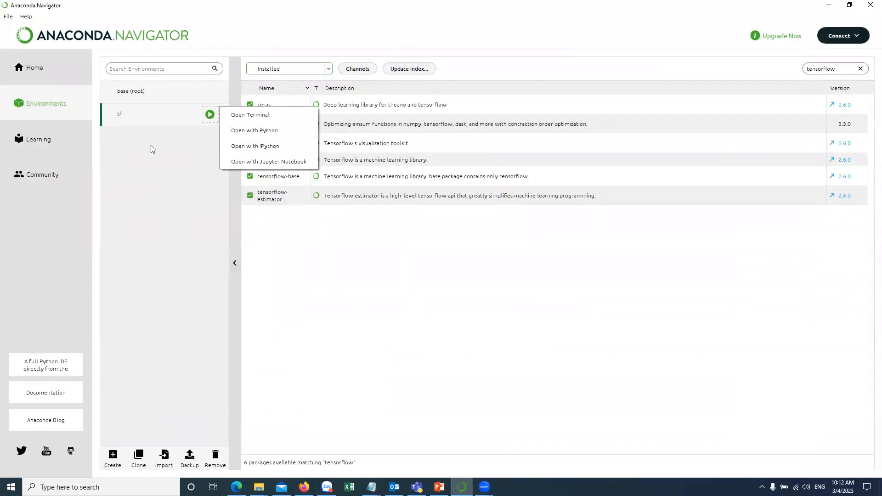
{"action": "left_click", "coordinate": [203, 121]}
{"action": "left_click", "coordinate": [210, 118]}
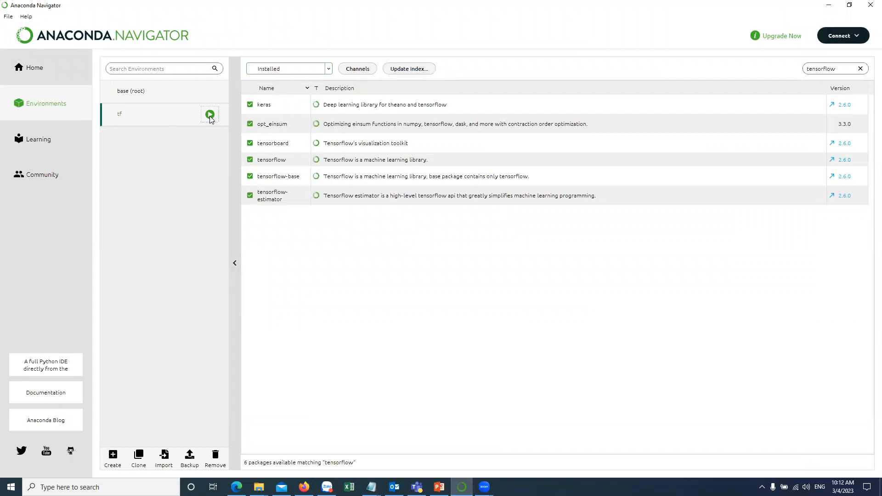
- Open a terminal in the tf environment and place it over the TensorFlow installation page in Firefox
{"action": "left_click", "coordinate": [210, 117]}
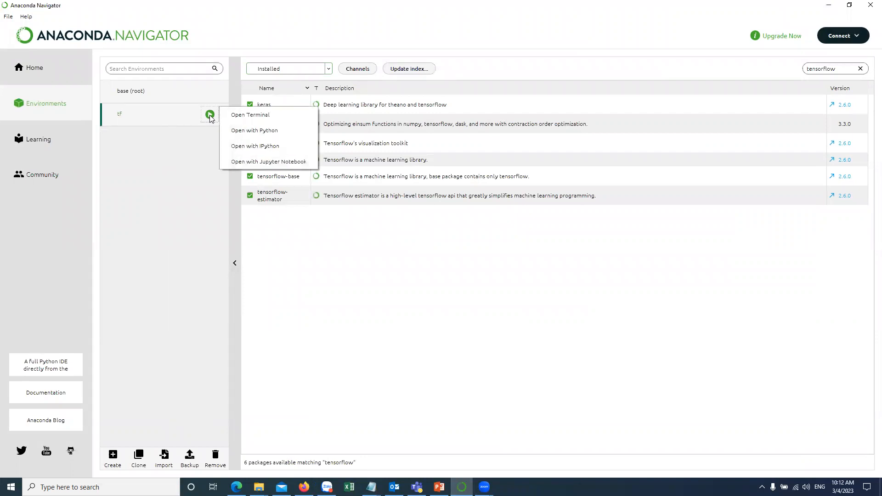
{"action": "left_click", "coordinate": [264, 119]}
{"action": "left_click_drag", "start_coordinate": [269, 76], "coordinate": [457, 207]}
{"action": "type", "text": "conda"}
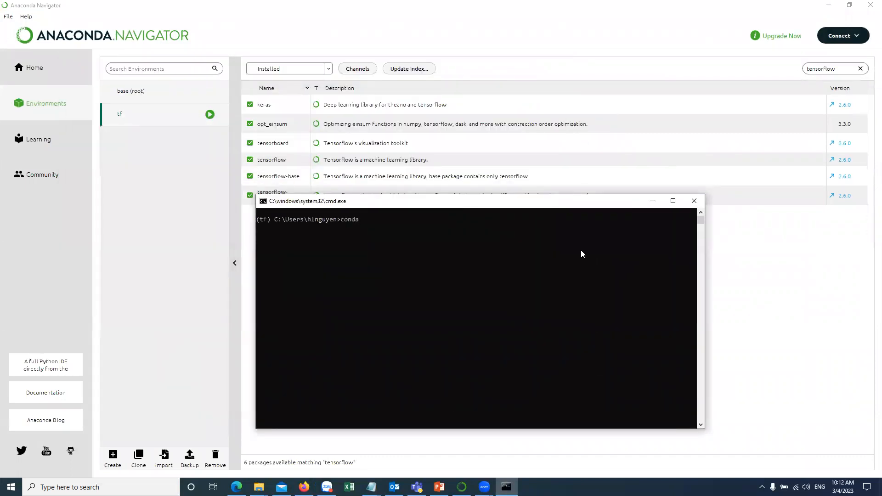
{"action": "left_click", "coordinate": [305, 487]}
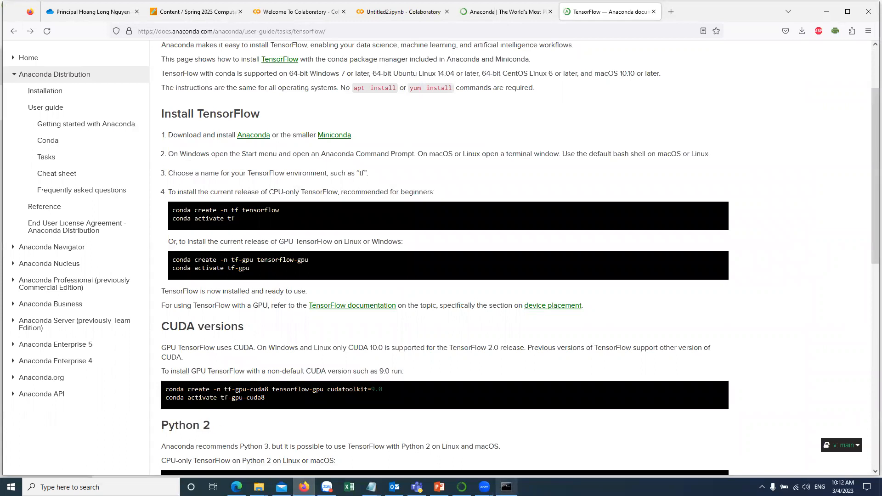
{"action": "left_click", "coordinate": [506, 488]}
{"action": "left_click_drag", "start_coordinate": [380, 206], "coordinate": [522, 222]}
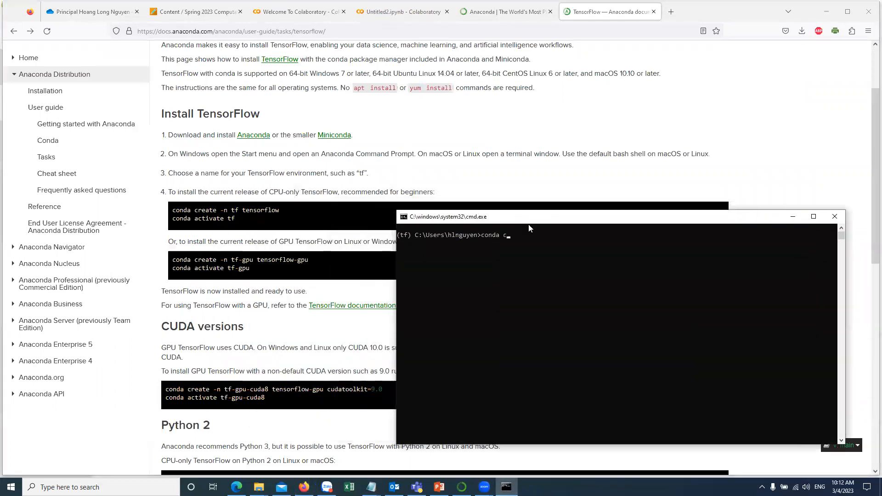
- Run "conda create --help" in the tf environment's terminal
{"action": "type", "text": "create"}
{"action": "type", "text": "--"}
{"action": "key", "text": "BackSpace"}
{"action": "key", "text": "BackSpace"}
{"action": "key", "text": "BackSpace"}
{"action": "key", "text": "BackSpace"}
{"action": "key", "text": "Return"}
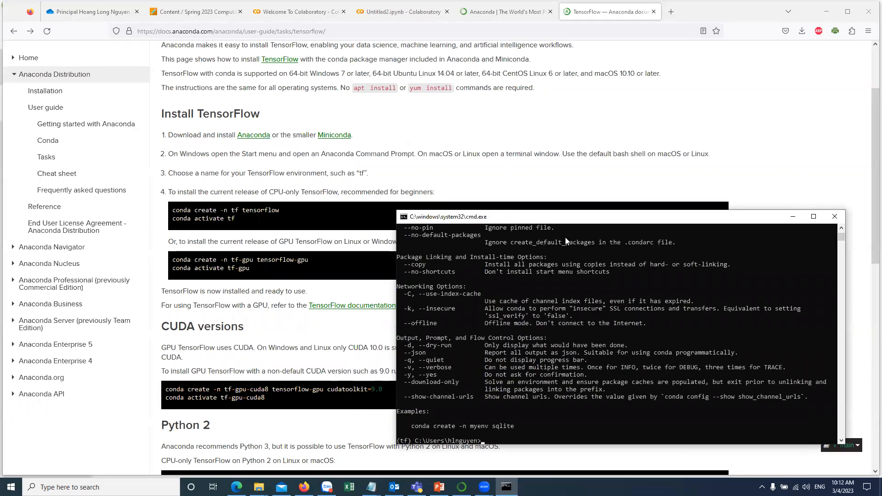
- Examine the conda create help output, from its usage summary to the target environment and channel options
{"action": "scroll", "coordinate": [554, 267], "scroll_direction": "up", "scroll_amount": 4}
{"action": "scroll", "coordinate": [551, 279], "scroll_direction": "up", "scroll_amount": 10}
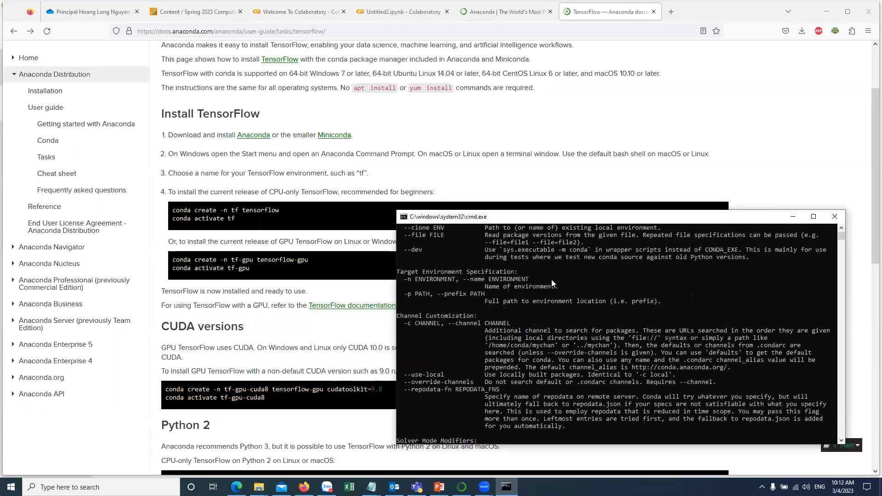
{"action": "scroll", "coordinate": [551, 280], "scroll_direction": "up", "scroll_amount": 1}
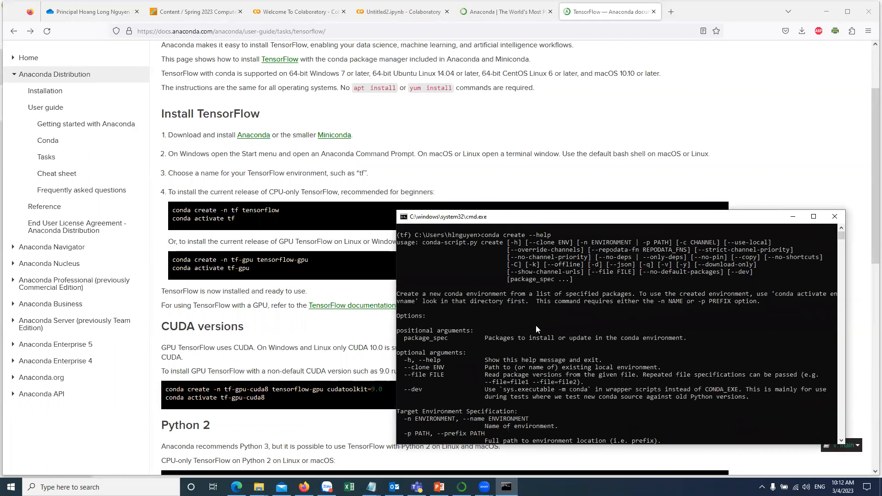
{"action": "mouse_move", "coordinate": [461, 487]}
{"action": "scroll", "coordinate": [508, 350], "scroll_direction": "down", "scroll_amount": 3}
{"action": "scroll", "coordinate": [507, 351], "scroll_direction": "down", "scroll_amount": 2}
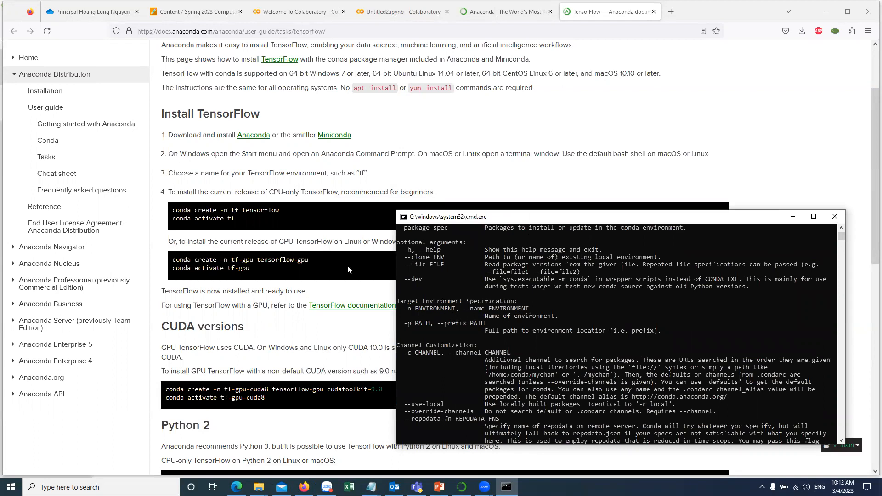
{"action": "scroll", "coordinate": [542, 341], "scroll_direction": "up", "scroll_amount": 5}
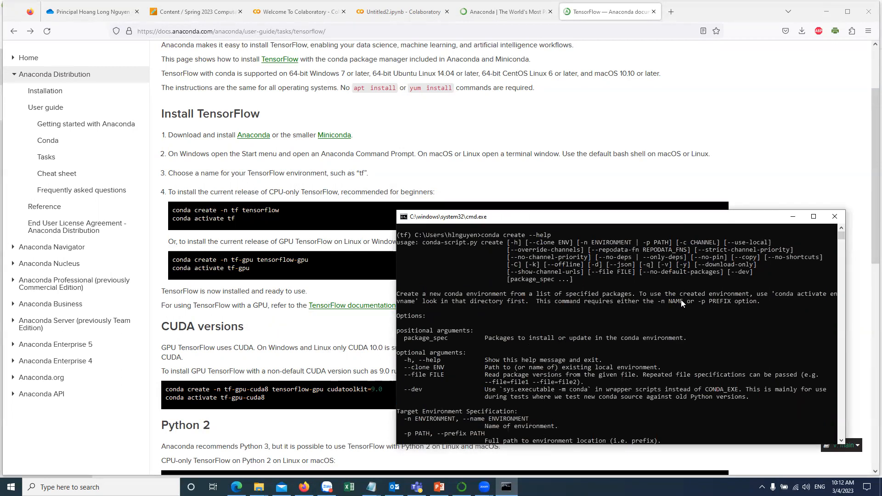
{"action": "scroll", "coordinate": [681, 300], "scroll_direction": "down", "scroll_amount": 3}
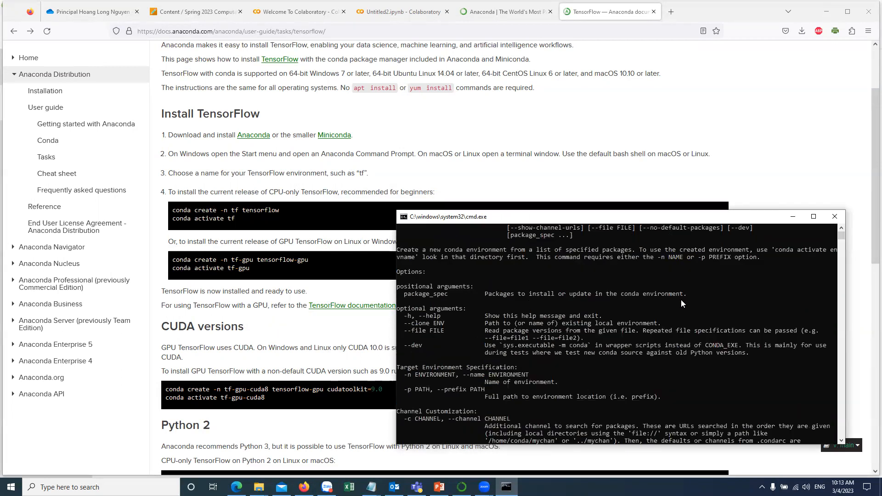
{"action": "scroll", "coordinate": [681, 300], "scroll_direction": "down", "scroll_amount": 4}
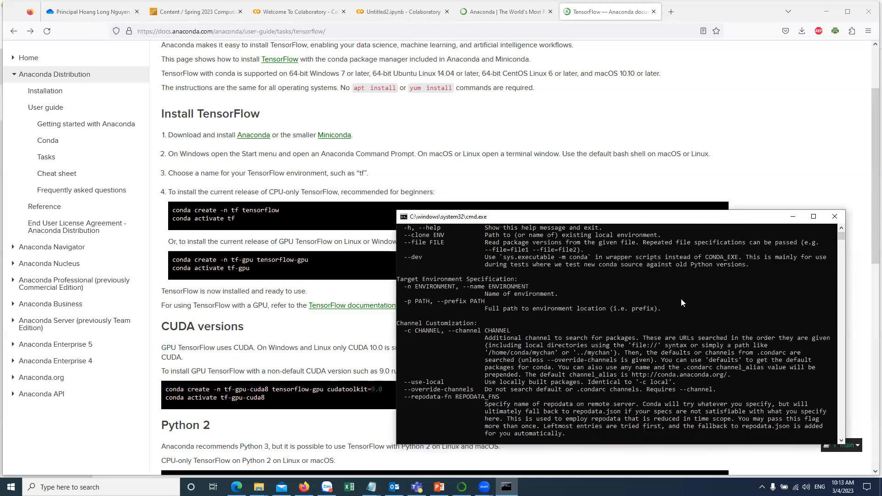
{"action": "scroll", "coordinate": [681, 299], "scroll_direction": "up", "scroll_amount": 6}
{"action": "scroll", "coordinate": [674, 302], "scroll_direction": "up", "scroll_amount": 1}
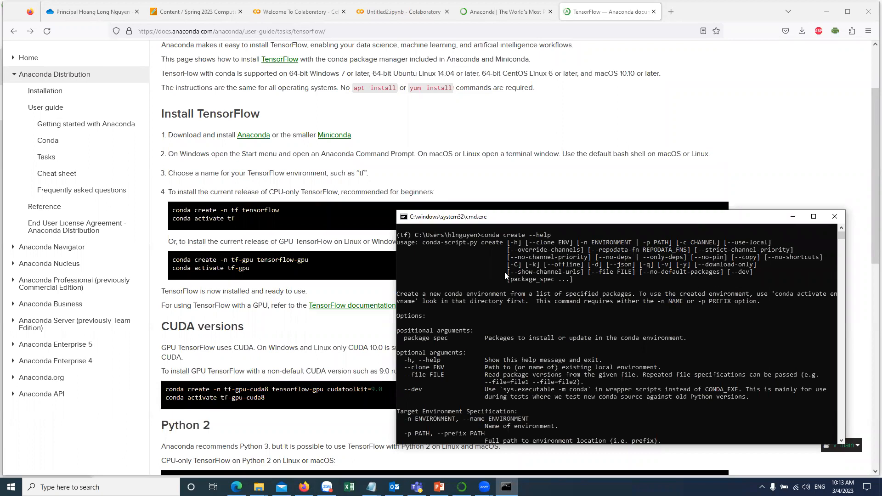
- Look over the rest of the TensorFlow page, switch to Anaconda Navigator and clear the tf environment's package search
{"action": "left_click", "coordinate": [342, 192]}
{"action": "scroll", "coordinate": [435, 240], "scroll_direction": "down", "scroll_amount": 4}
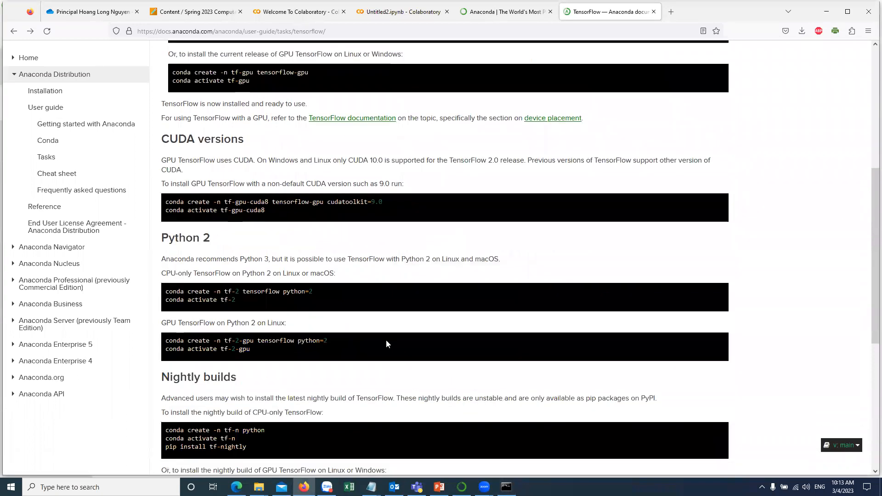
{"action": "left_click", "coordinate": [462, 487]}
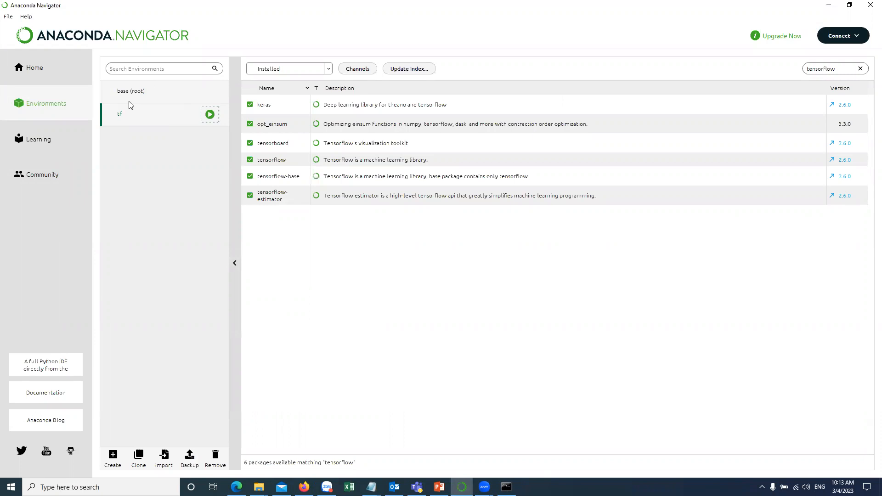
{"action": "left_click", "coordinate": [162, 113]}
{"action": "left_click", "coordinate": [861, 68]}
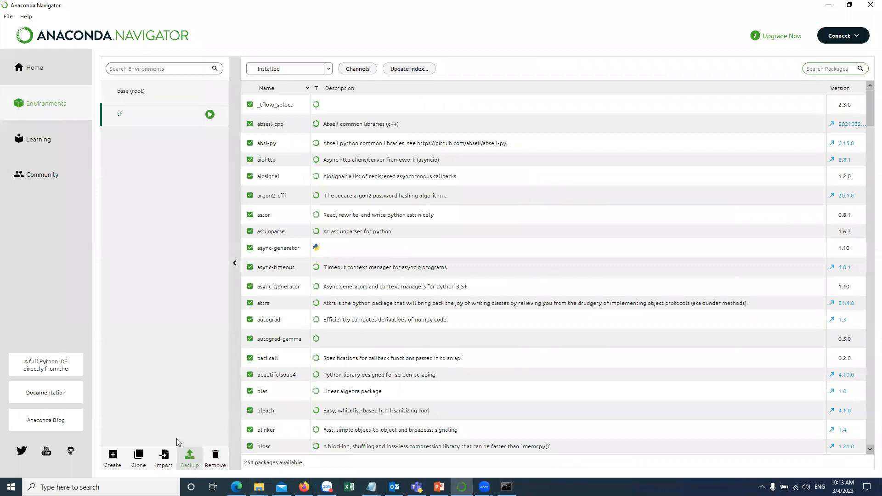
- Show the applications offered for the tf environment on the home page, comparing with its environment page
{"action": "left_click", "coordinate": [33, 69]}
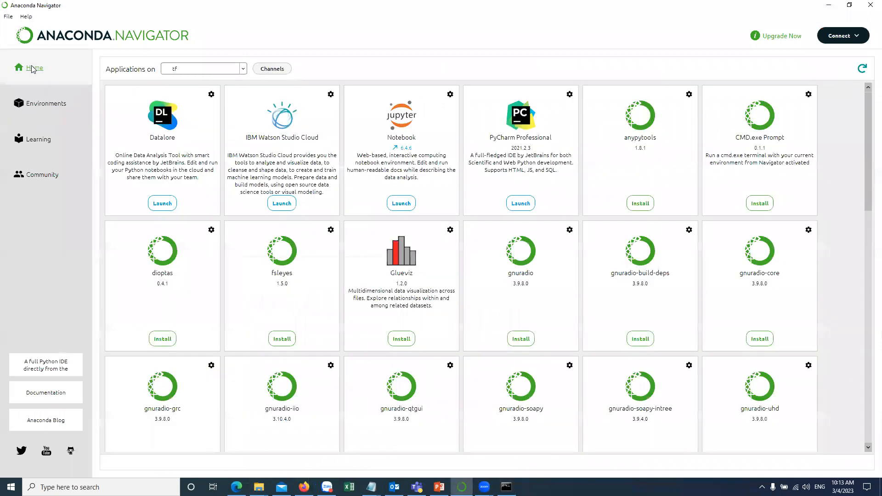
{"action": "left_click", "coordinate": [236, 73]}
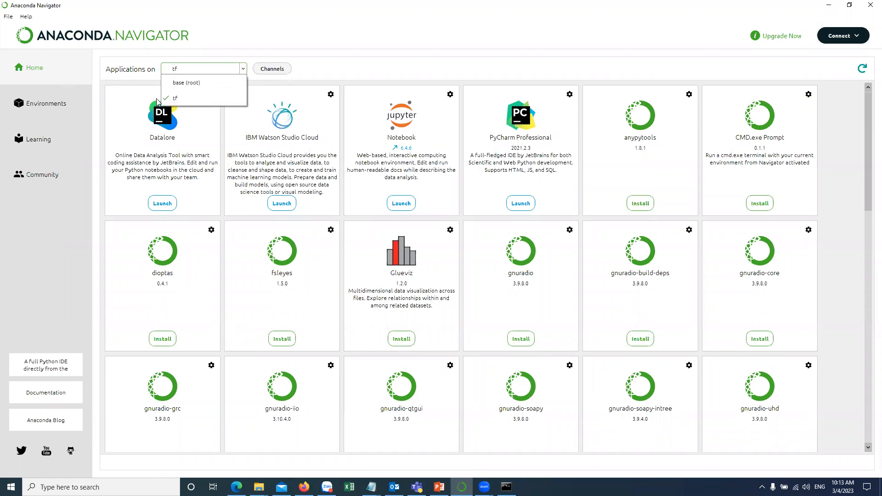
{"action": "left_click", "coordinate": [192, 104]}
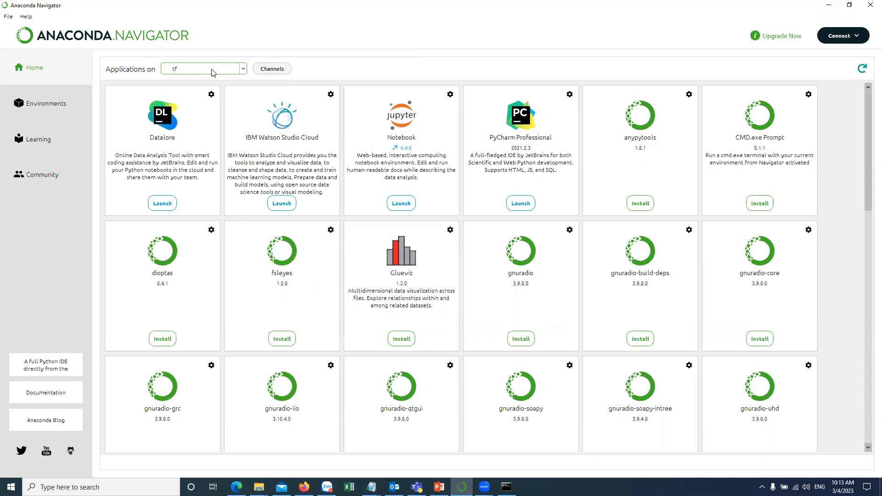
{"action": "left_click", "coordinate": [45, 105]}
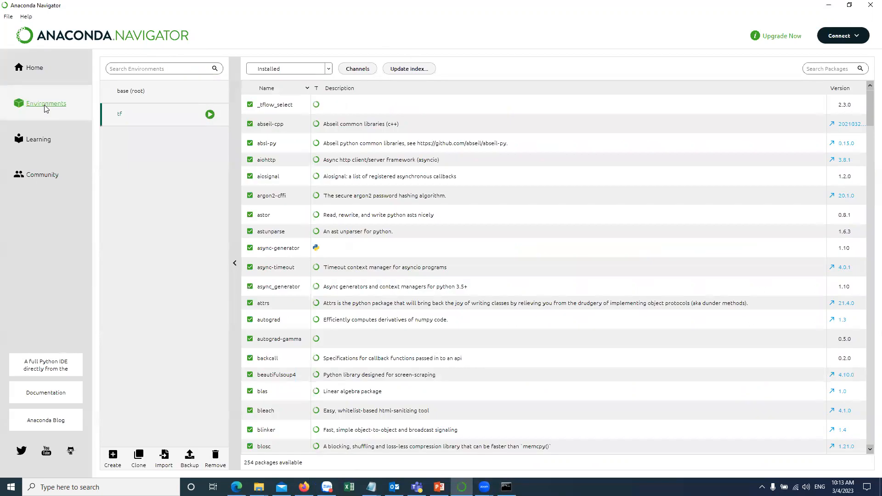
{"action": "left_click", "coordinate": [41, 73]}
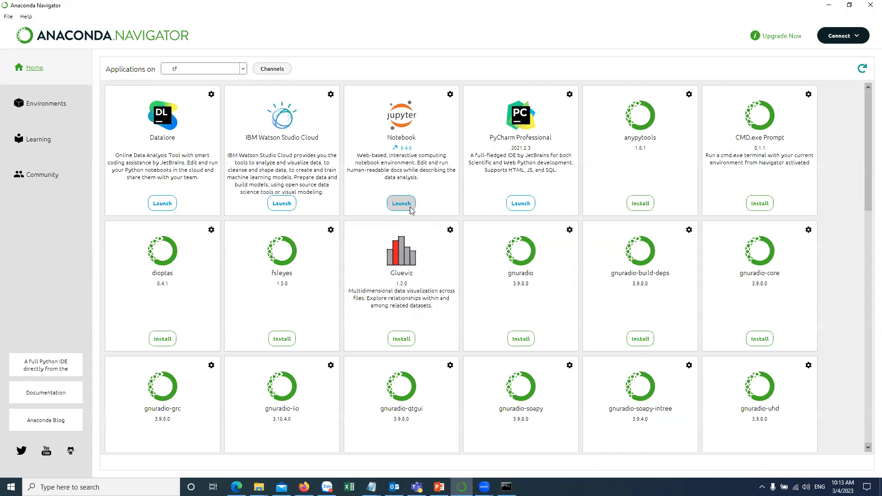
- Launch Jupyter Notebook in the tf environment and create a new Python 3 (ipykernel) notebook
{"action": "left_click", "coordinate": [406, 205]}
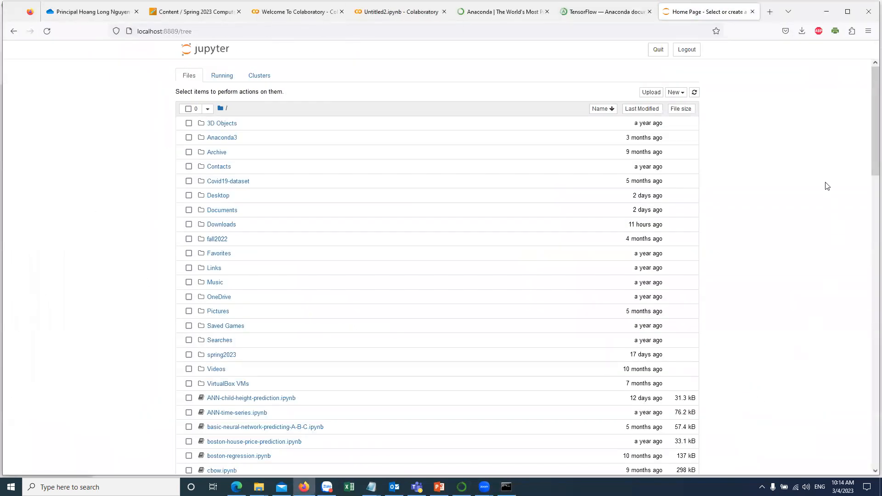
{"action": "scroll", "coordinate": [818, 173], "scroll_direction": "down", "scroll_amount": 5}
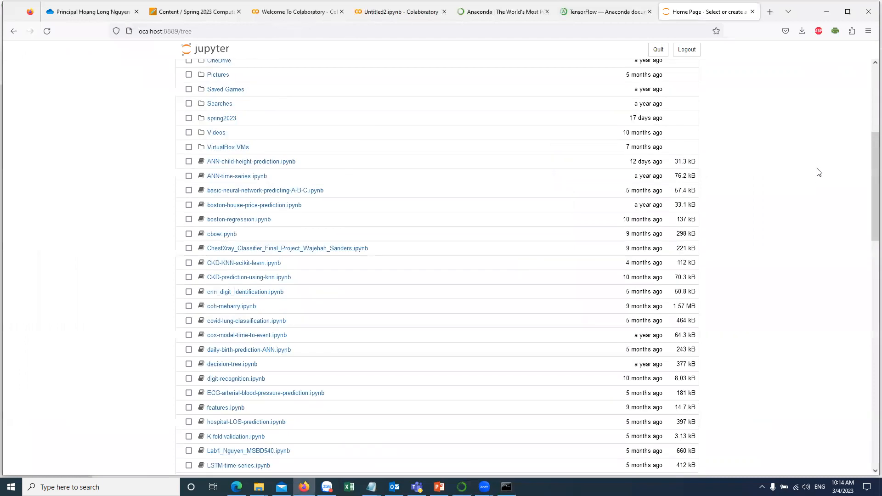
{"action": "scroll", "coordinate": [819, 172], "scroll_direction": "up", "scroll_amount": 5}
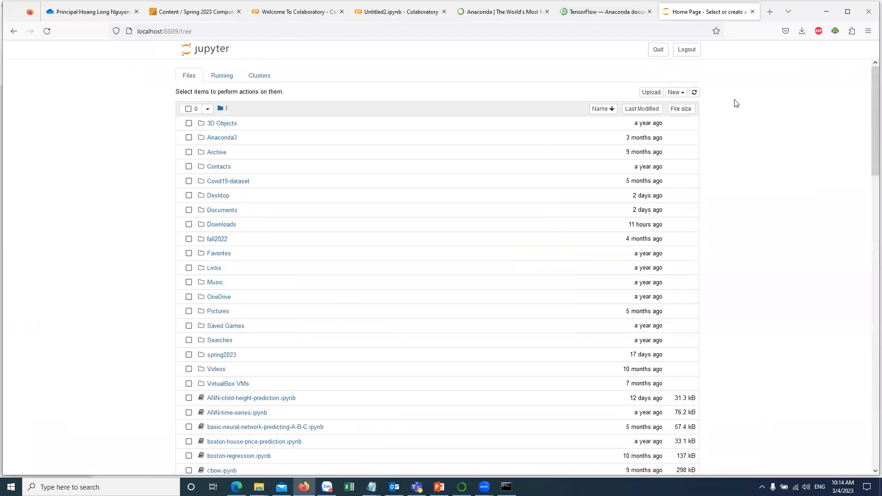
{"action": "left_click", "coordinate": [684, 95]}
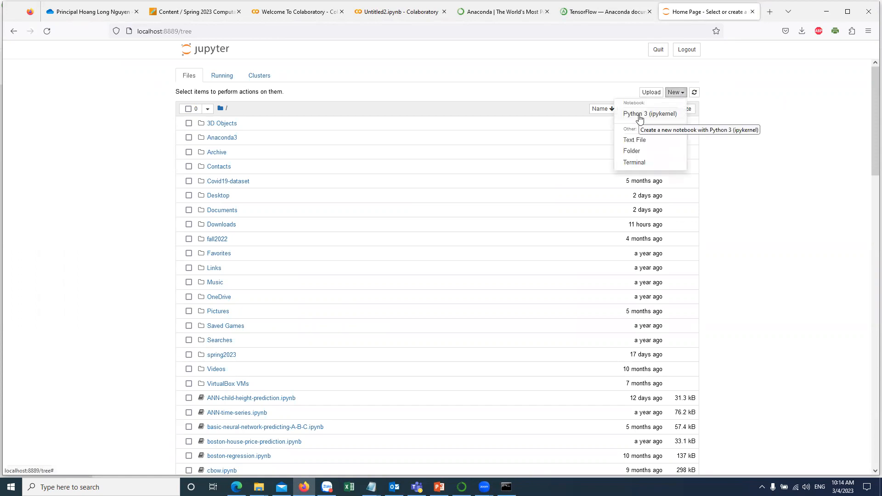
{"action": "left_click", "coordinate": [640, 118]}
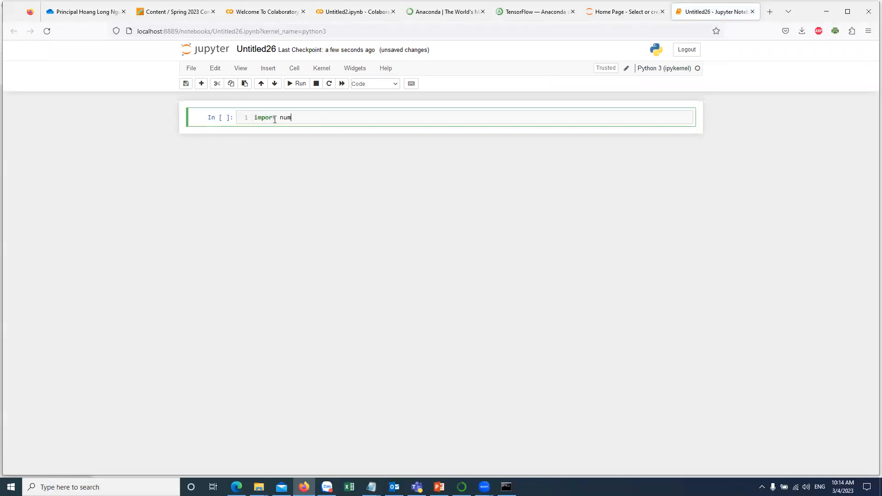
- In the notebook's first cell, import numpy as np and pandas as pd, run it and point out the imports
{"action": "key", "text": "Return"}
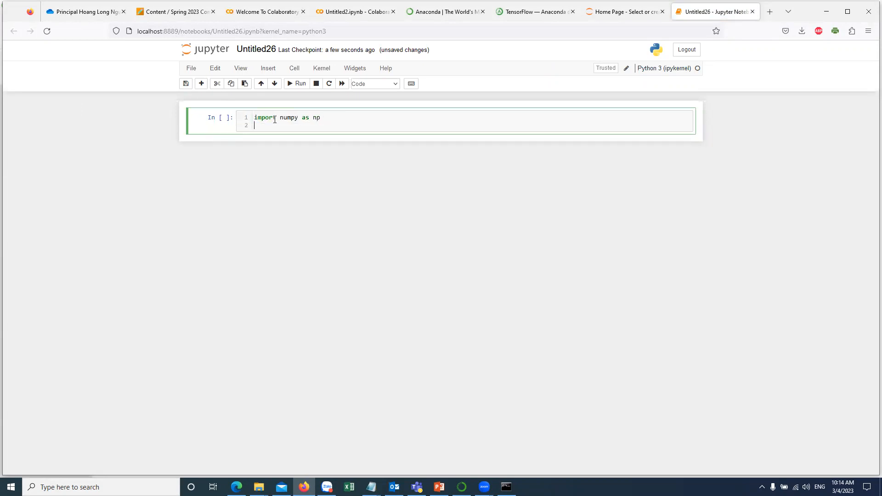
{"action": "type", "text": "import pandas as pd"}
{"action": "key", "text": "shift+Return"}
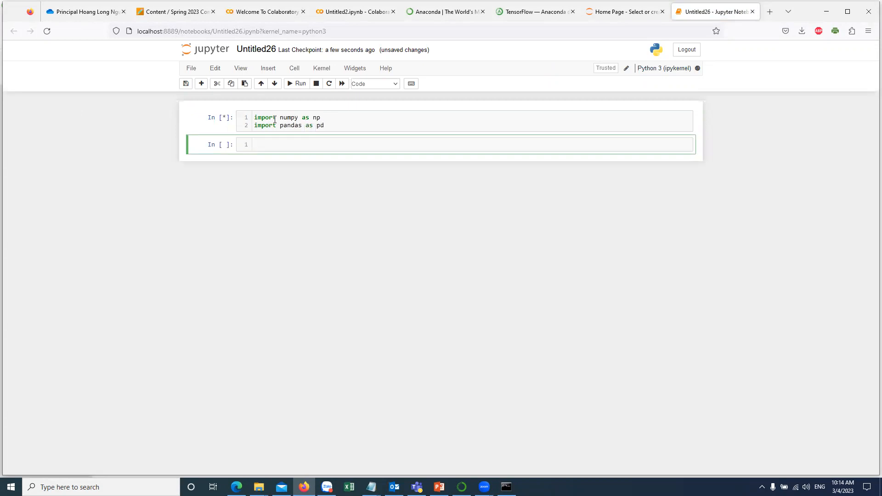
{"action": "left_click", "coordinate": [335, 126]}
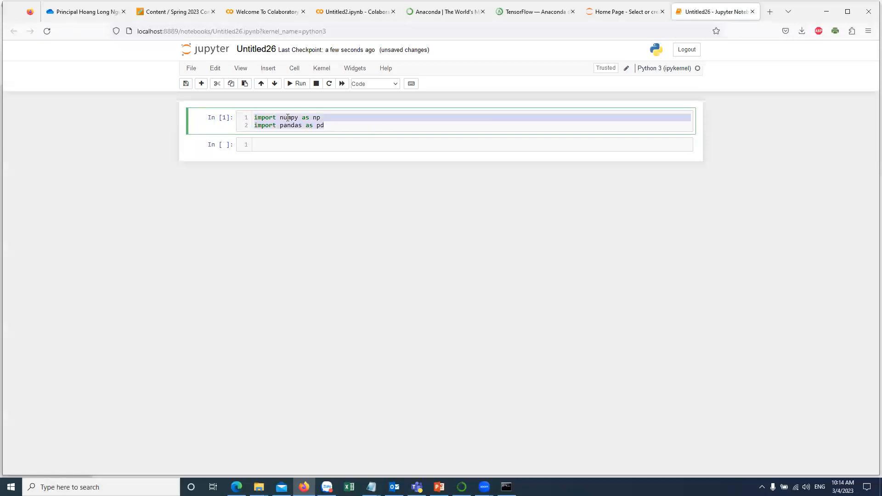
{"action": "left_click", "coordinate": [376, 125]}
- In the second cell, assign var1 = 1 and var2 = 3 and run the cell
{"action": "left_click", "coordinate": [502, 146]}
{"action": "type", "text": "var"}
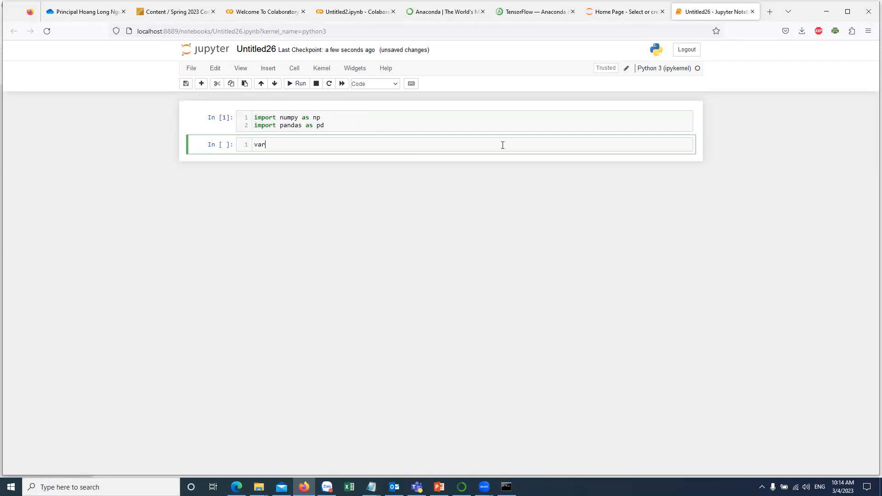
{"action": "type", "text": " ="}
{"action": "key", "text": "BackSpace"}
{"action": "key", "text": "BackSpace"}
{"action": "type", "text": "1 = 1"}
{"action": "key", "text": "Return"}
{"action": "type", "text": "var2 = 3"}
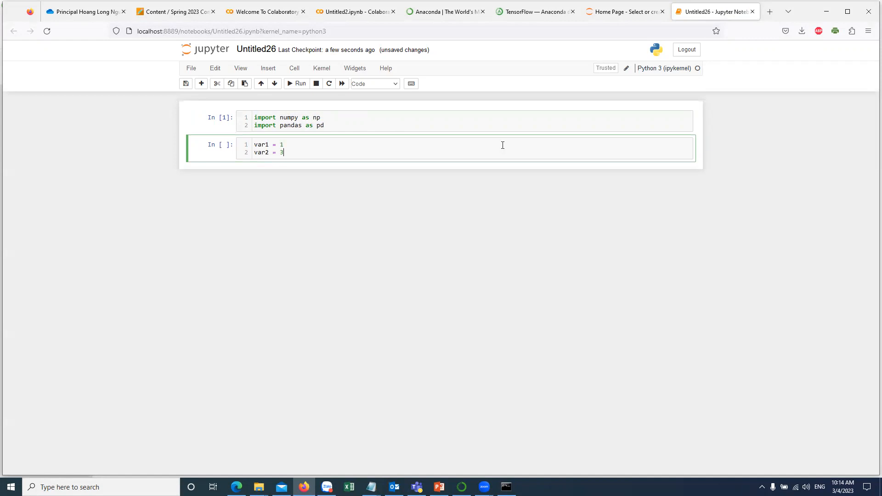
{"action": "key", "text": "shift+Return"}
- Run a third cell with "result = var1 + var2" and "result" to display the sum, and switch back to Anaconda Navigator
{"action": "type", "text": "result = var1 + var2"}
{"action": "key", "text": "Return"}
{"action": "type", "text": "result"}
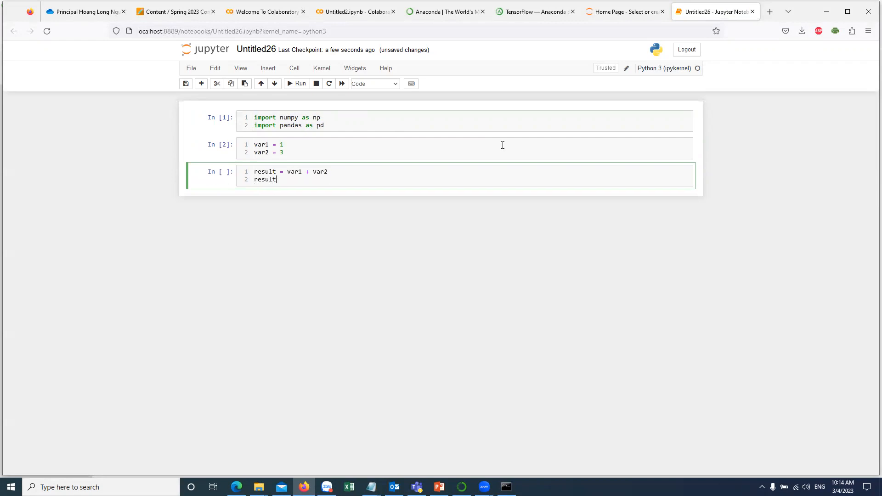
{"action": "key", "text": "shift+Return"}
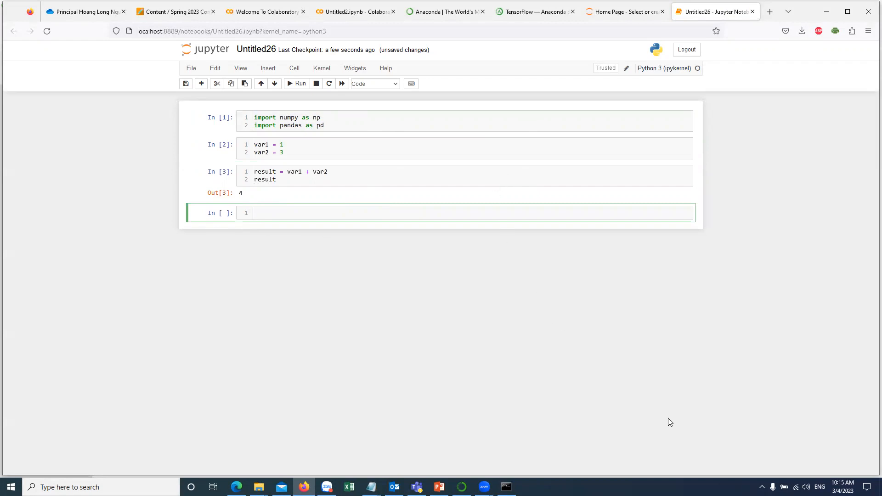
{"action": "key", "text": "alt+Tab"}
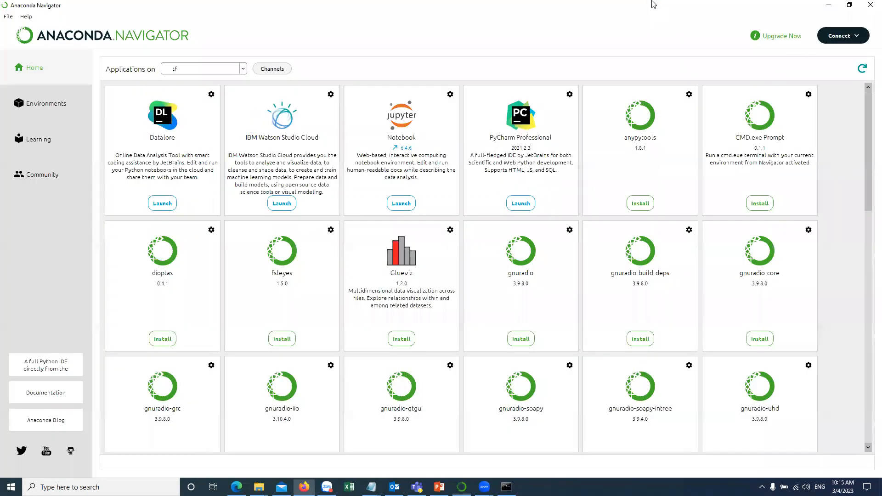